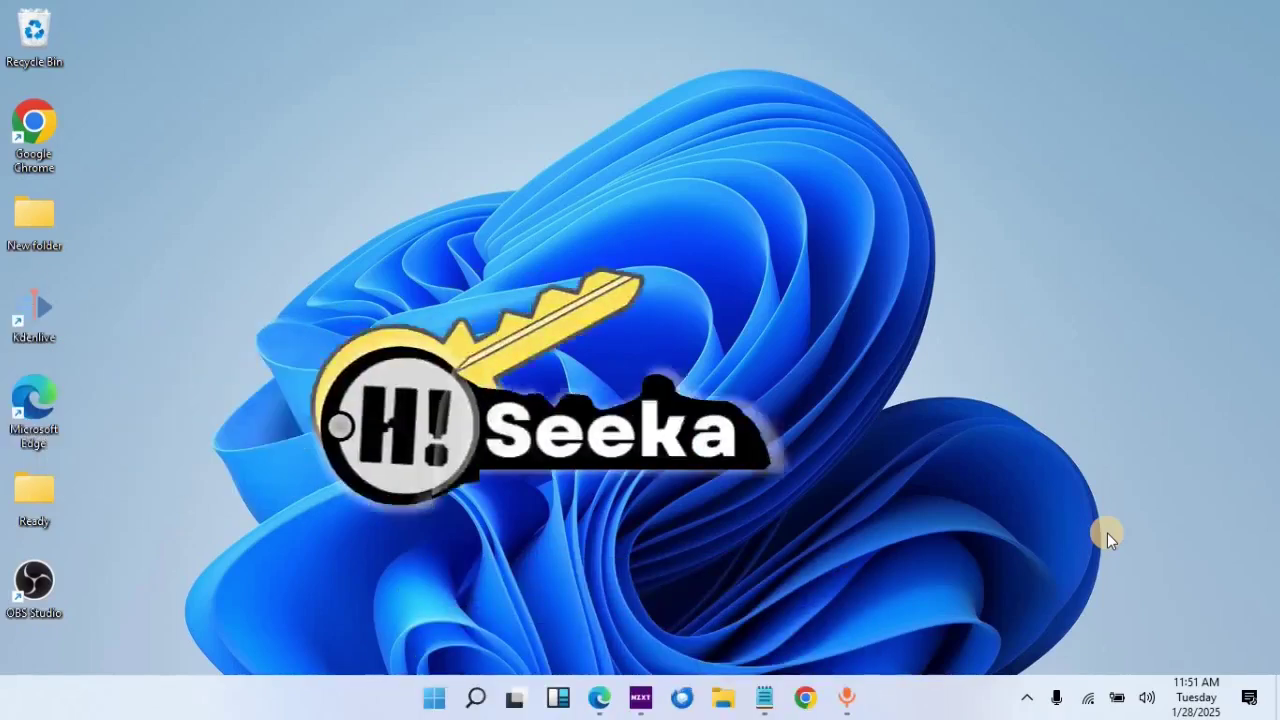
Step: Ask ChatGPT in Edge: "Write a 3-paragraph essay on the importance of self-care."
left_click(600, 697)
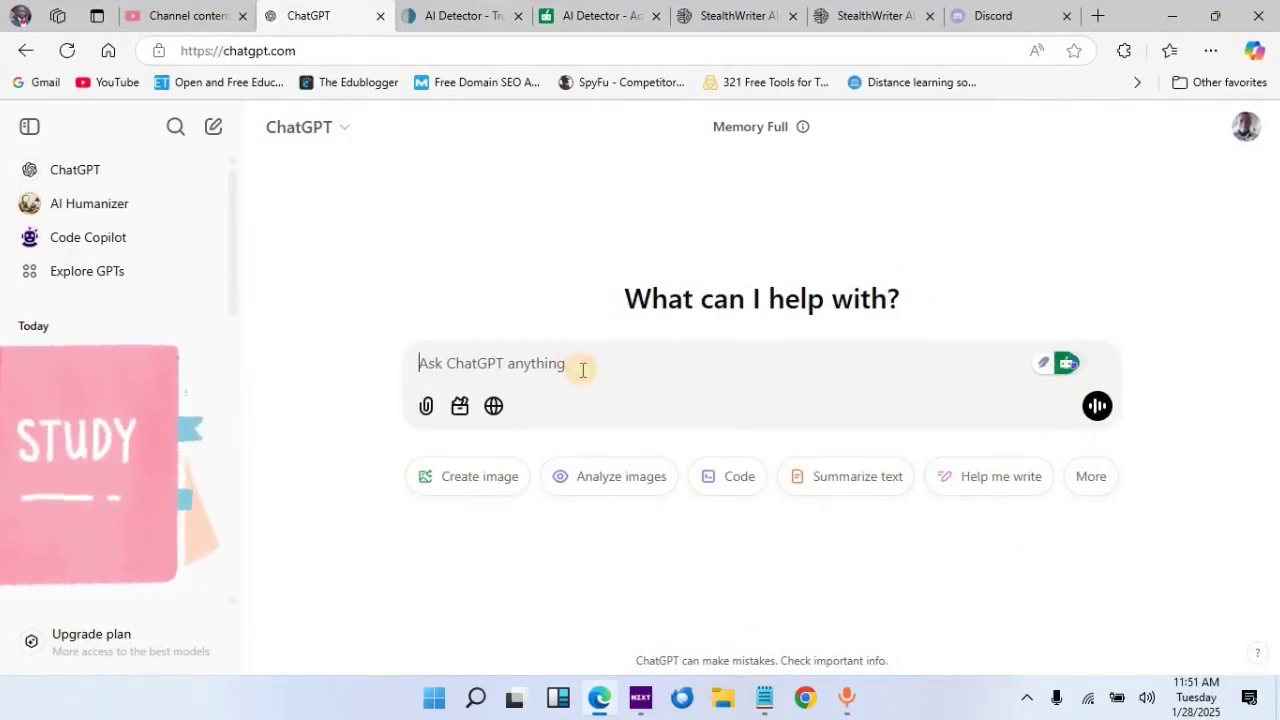
type("Write a 3-paragraph essay on the importance of self-care.")
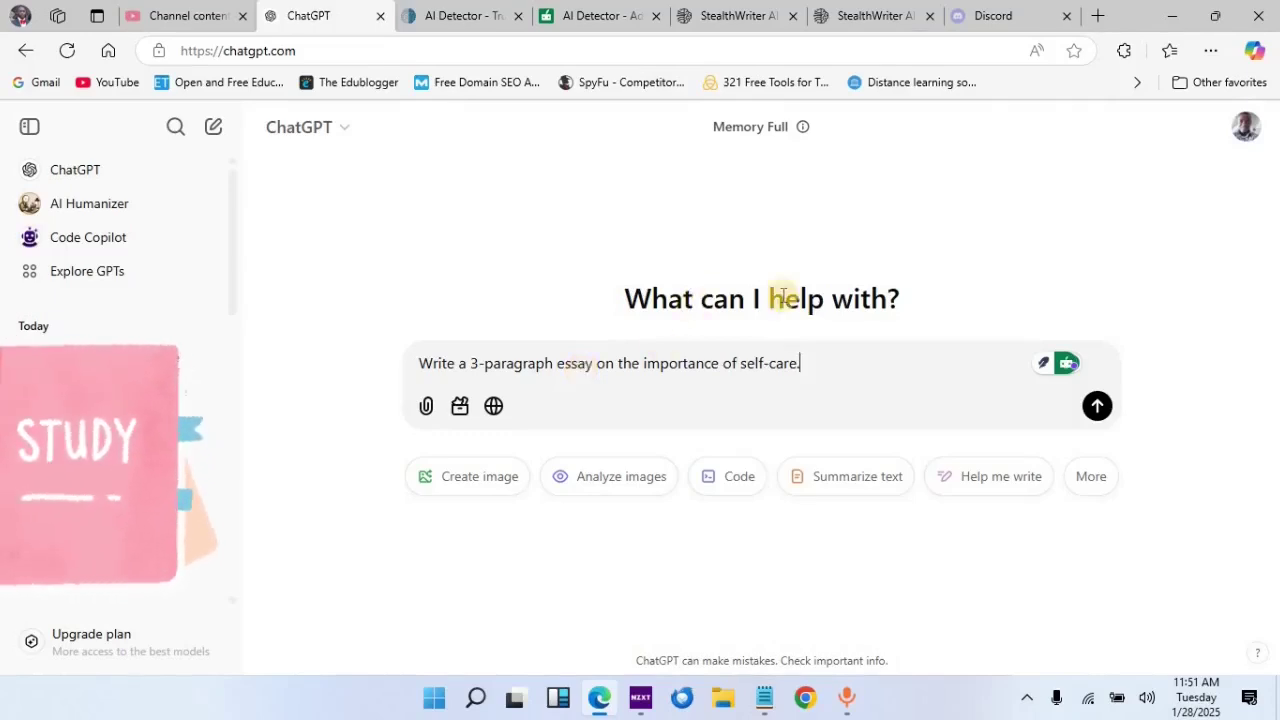
left_click(1096, 408)
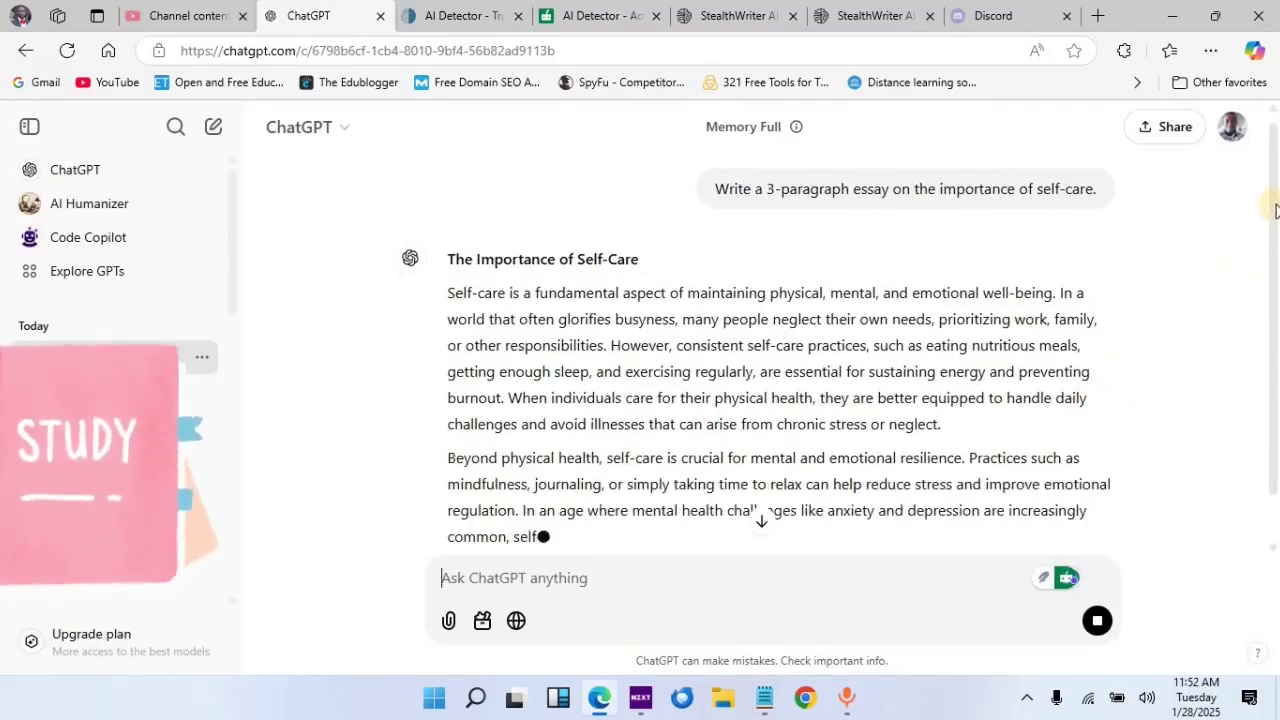
Step: Copy ChatGPT's full essay 'The Importance of Self-Care', from 'Self-care' to 'fulfilling life.'
left_click_drag(1275, 245, 1270, 518)
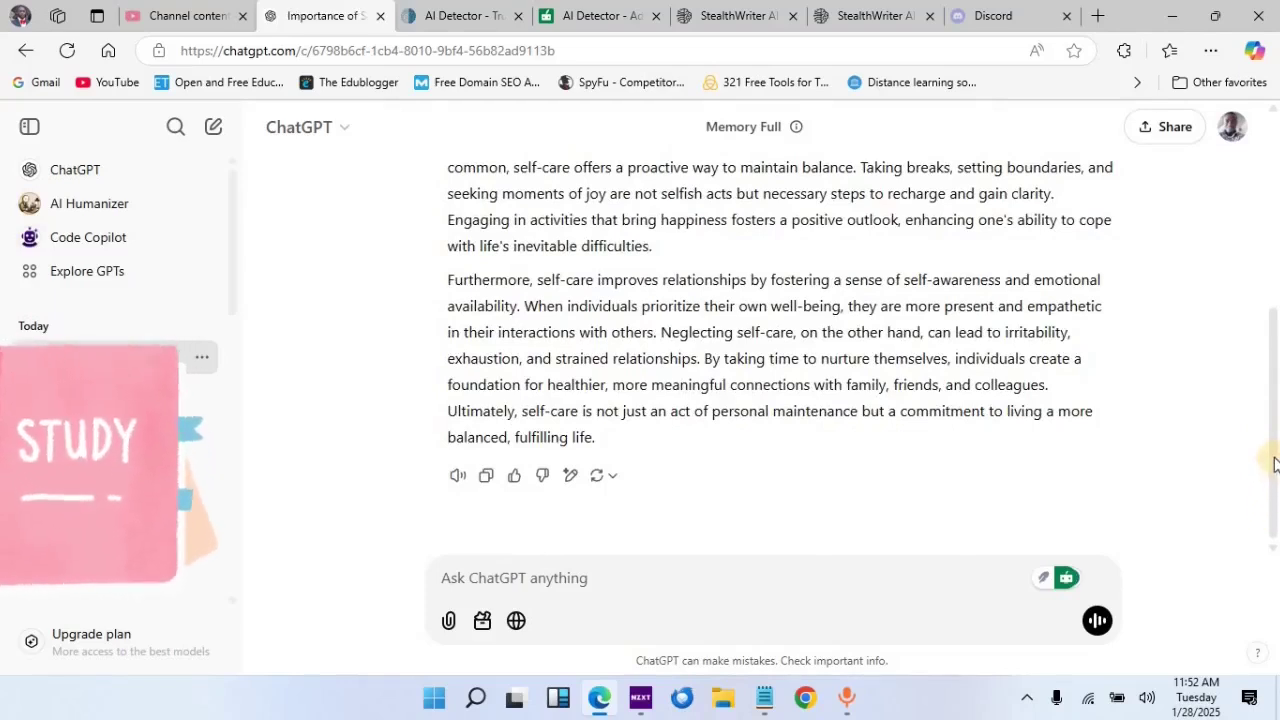
left_click_drag(1274, 463, 1248, 303)
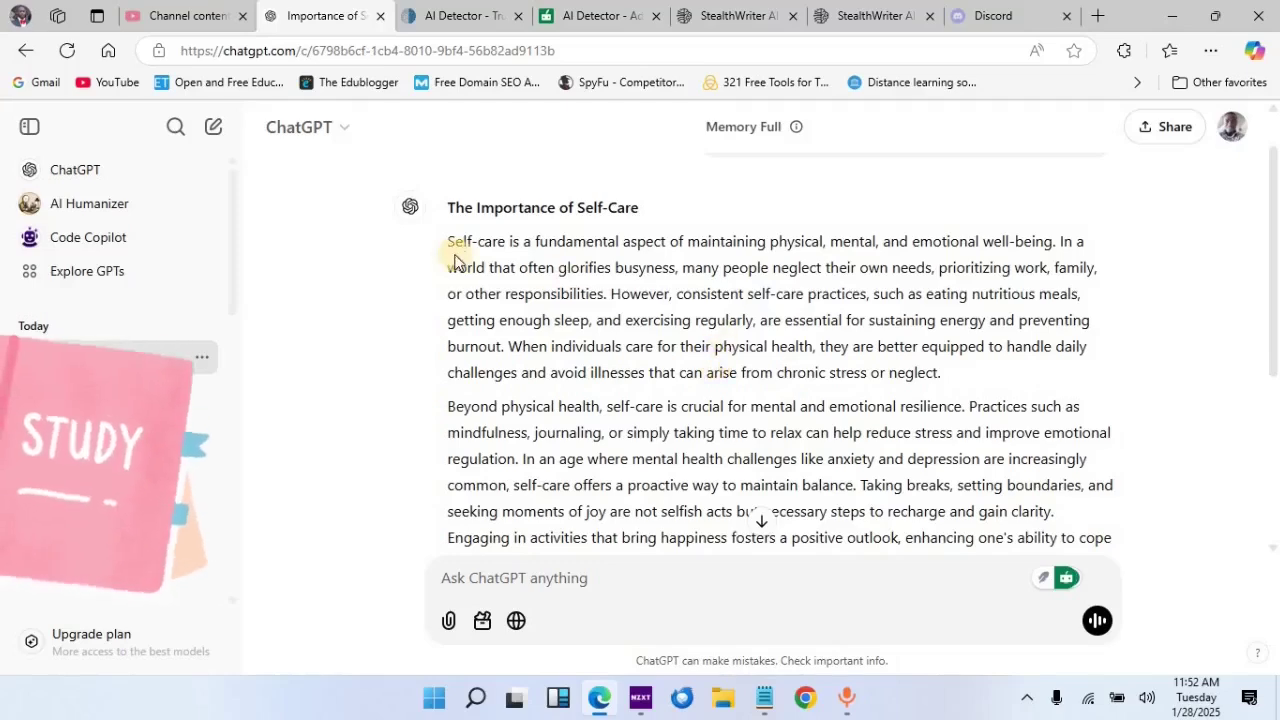
left_click_drag(447, 241, 623, 508)
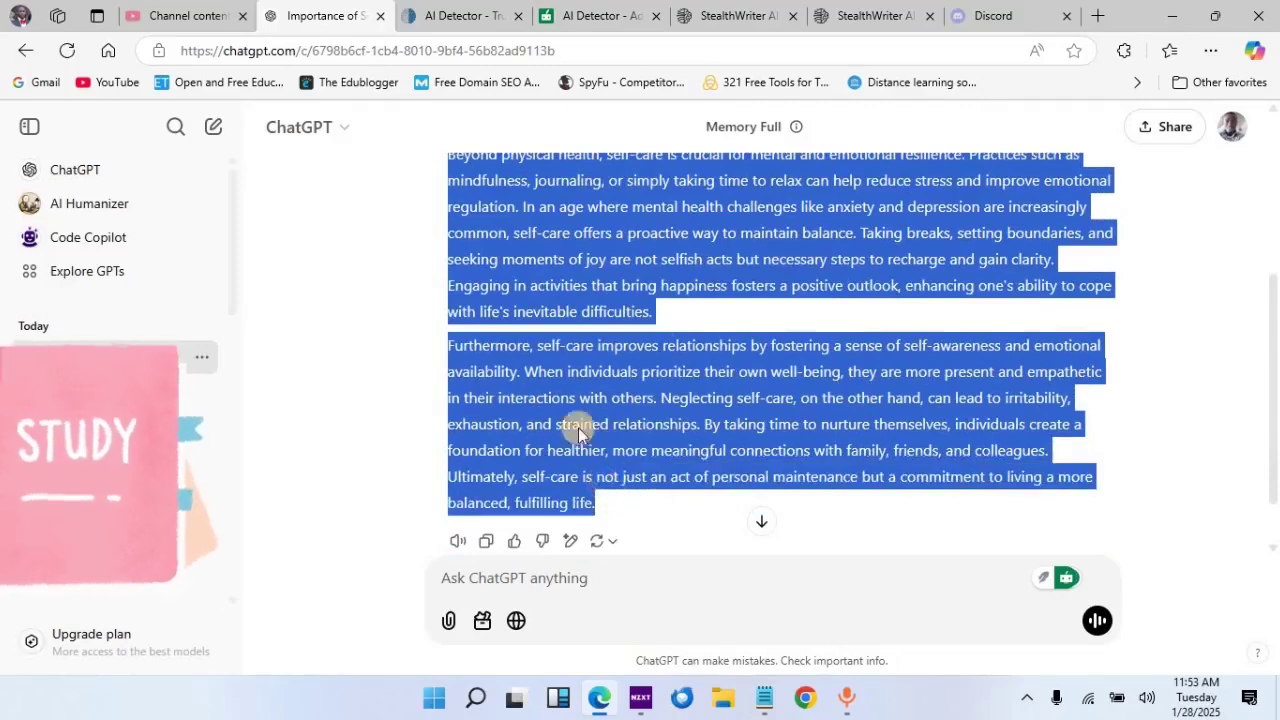
right_click(569, 406)
left_click(622, 282)
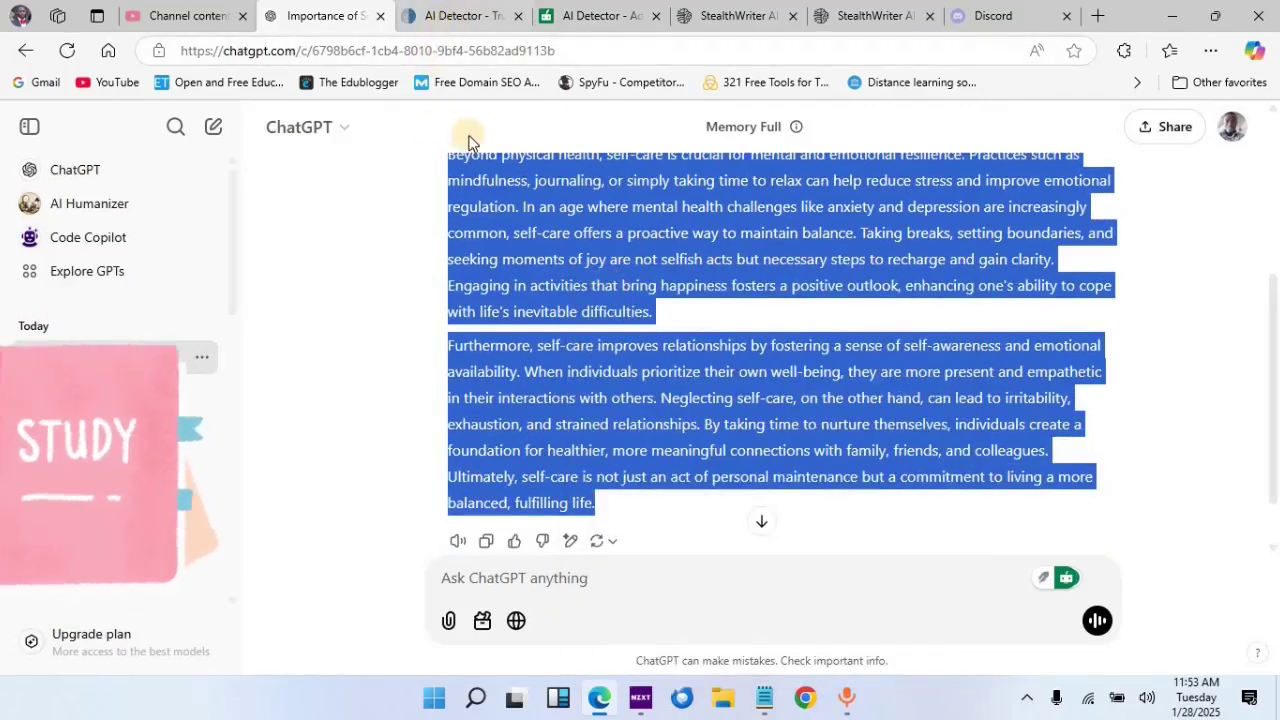
Step: Paste the 1,831-character essay into ZeroGPT and check it, which rates it 100% AI GPT
left_click(447, 16)
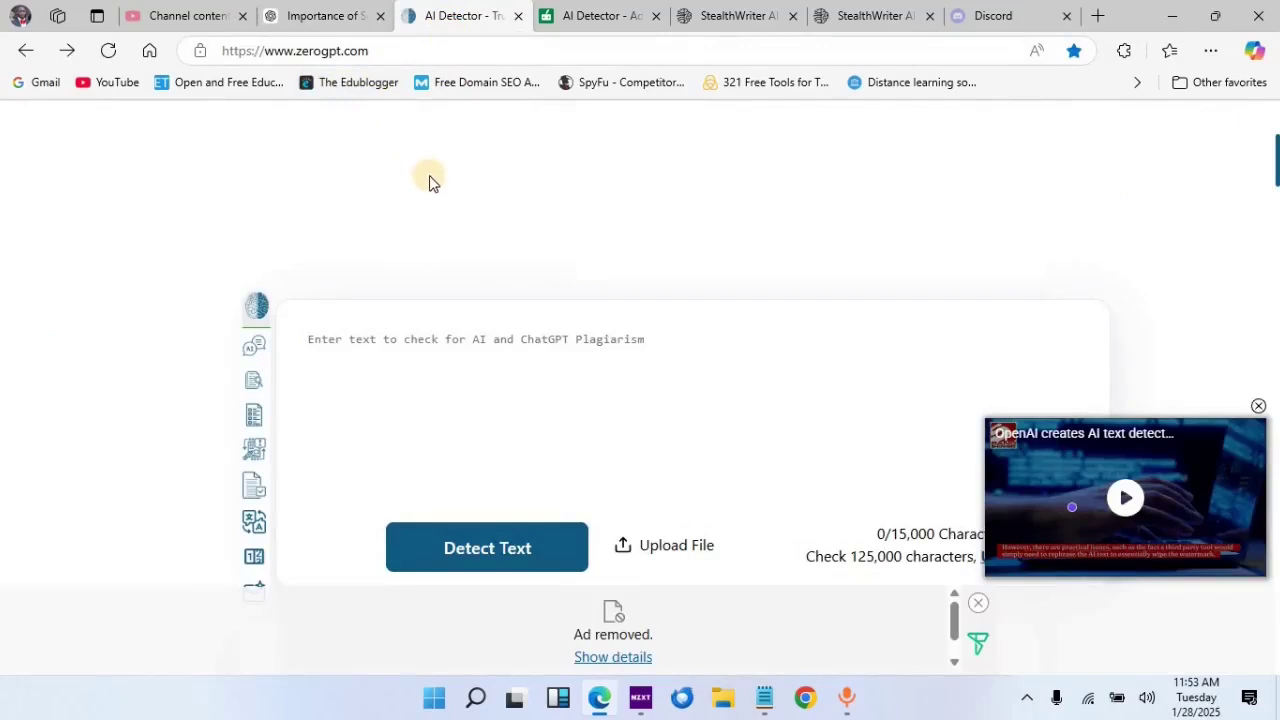
right_click(447, 347)
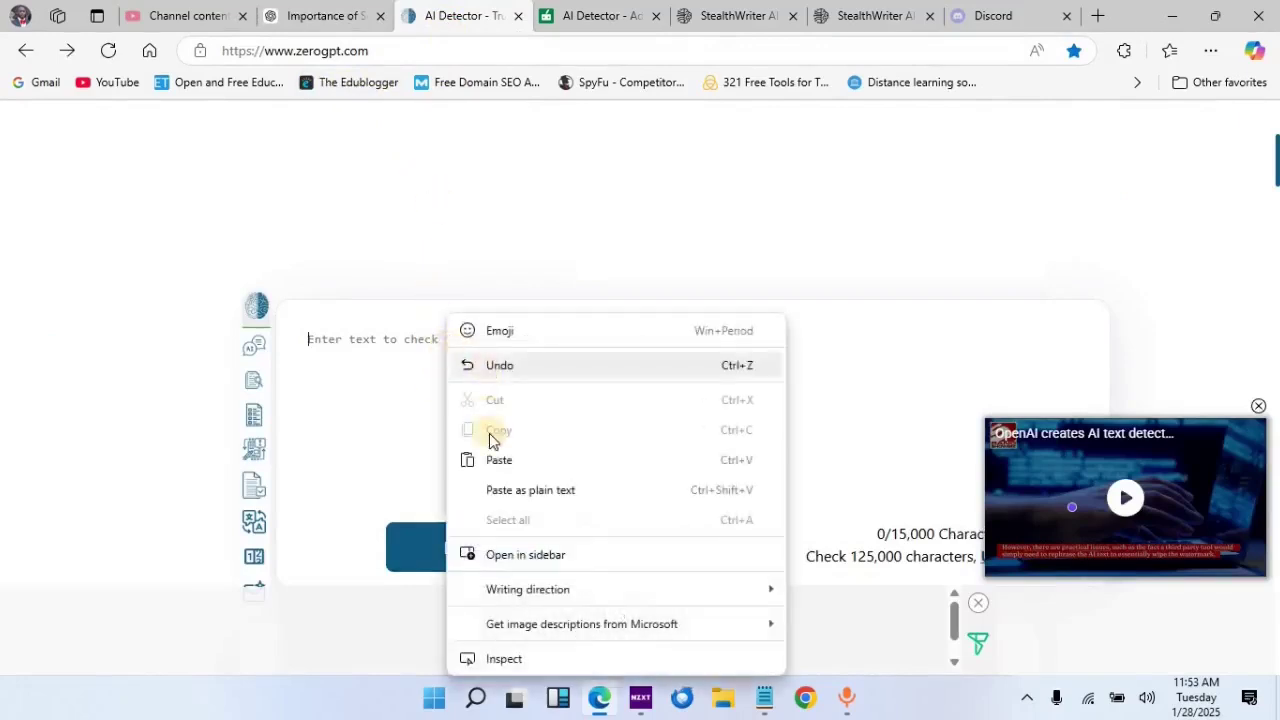
left_click(497, 457)
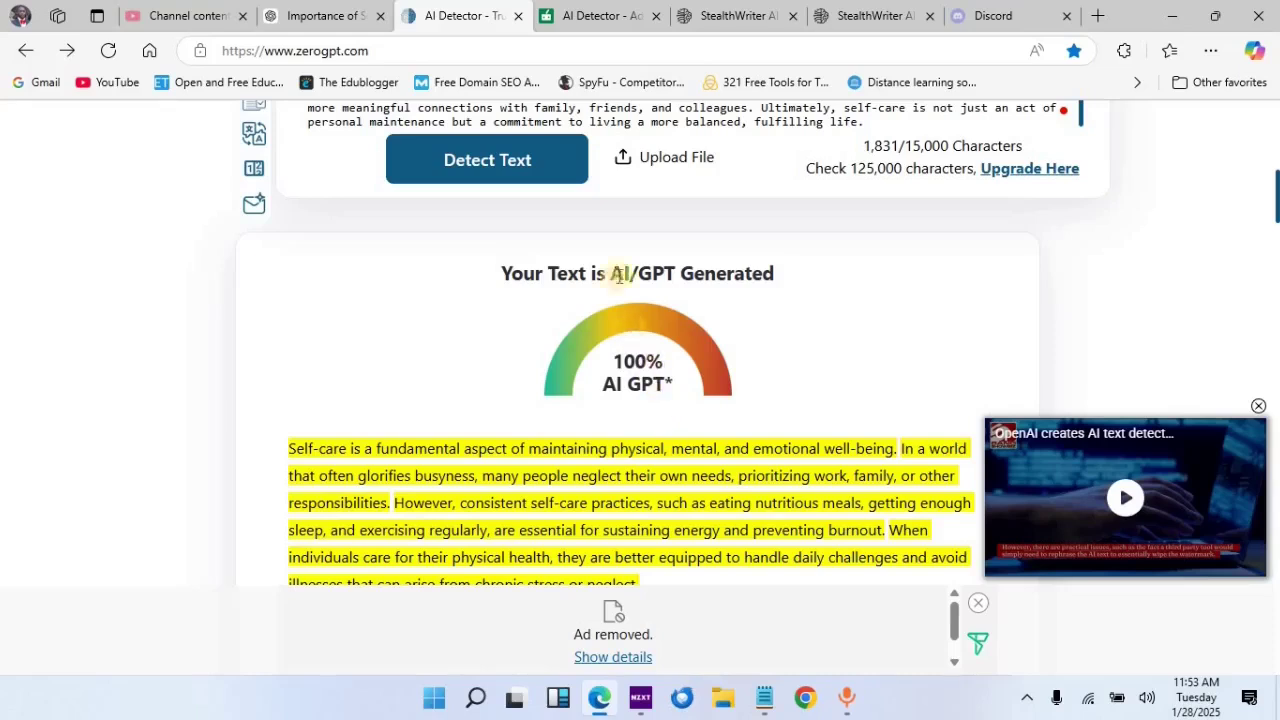
left_click(586, 16)
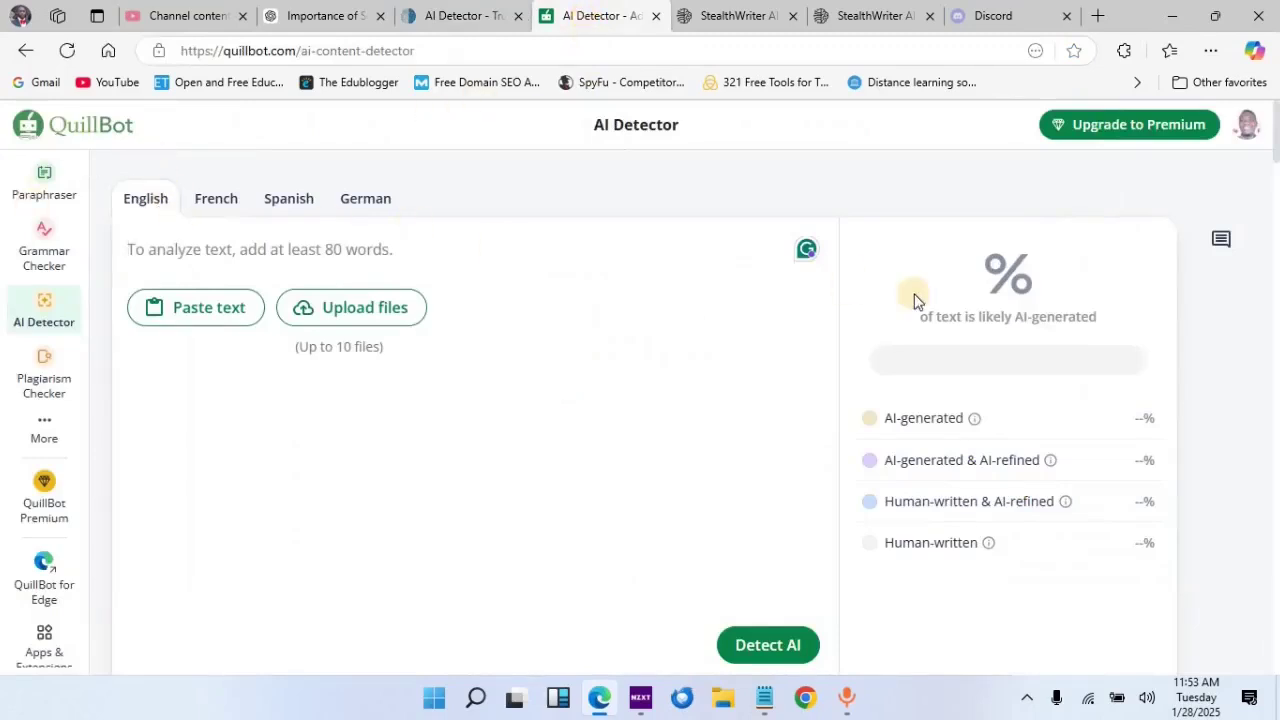
Step: Paste the 256-word essay into QuillBot's AI Detector and run it, scoring 100% AI-generated
left_click(251, 257)
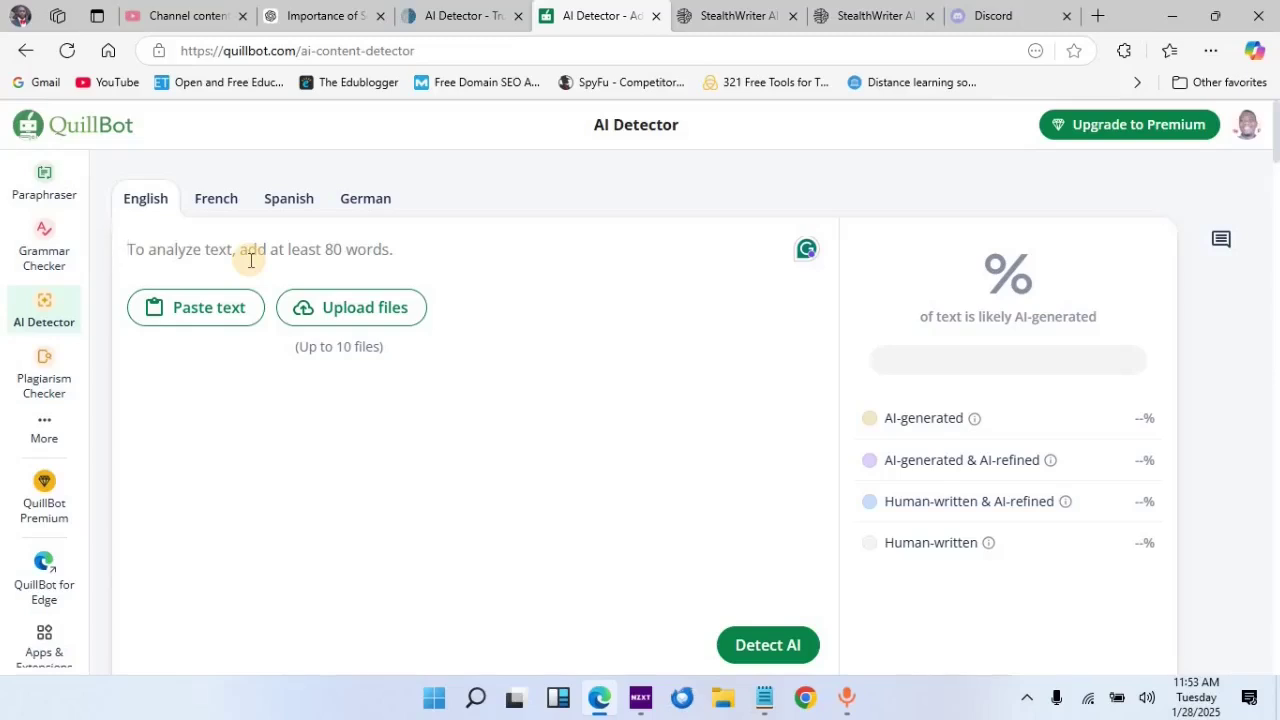
key("ctrl+v")
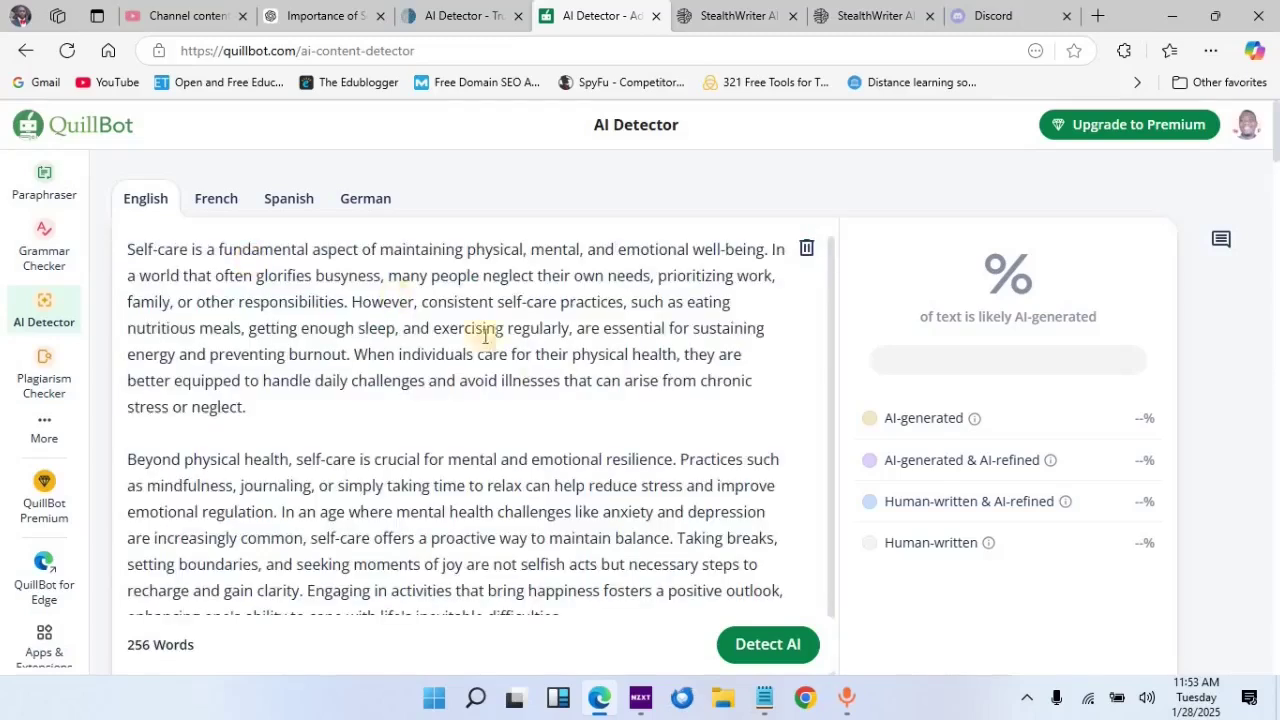
left_click(757, 647)
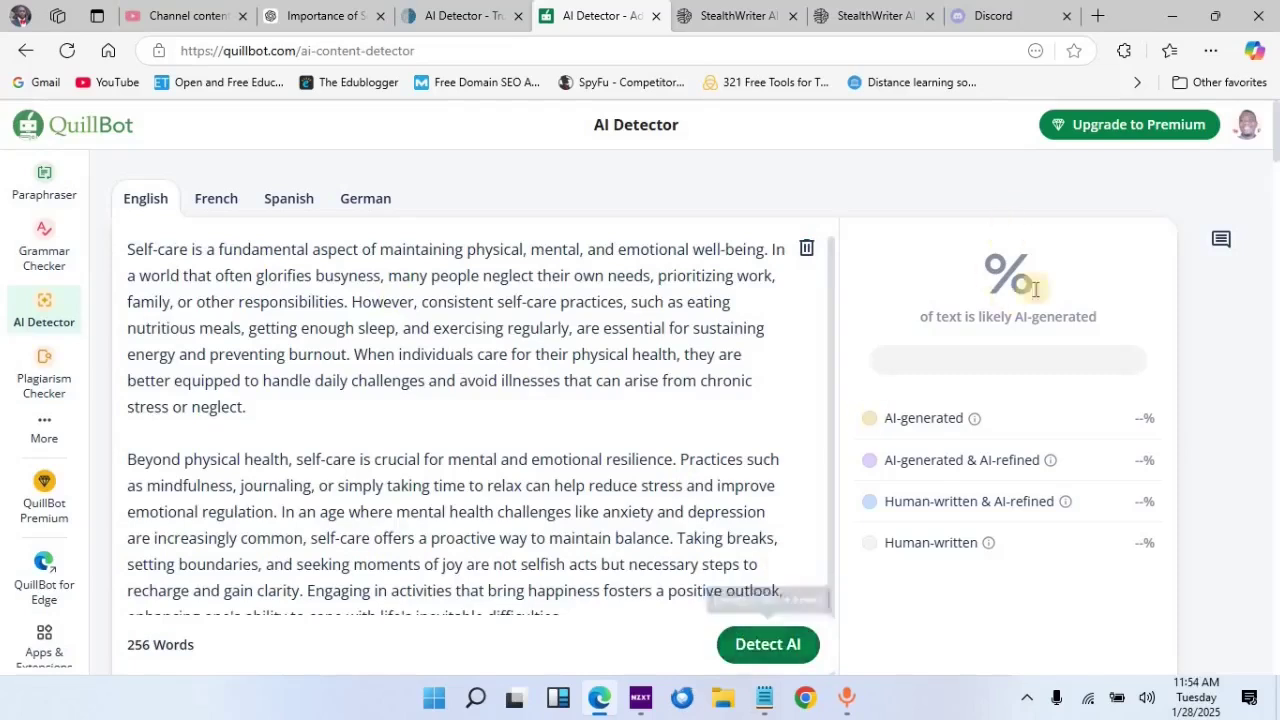
left_click(773, 651)
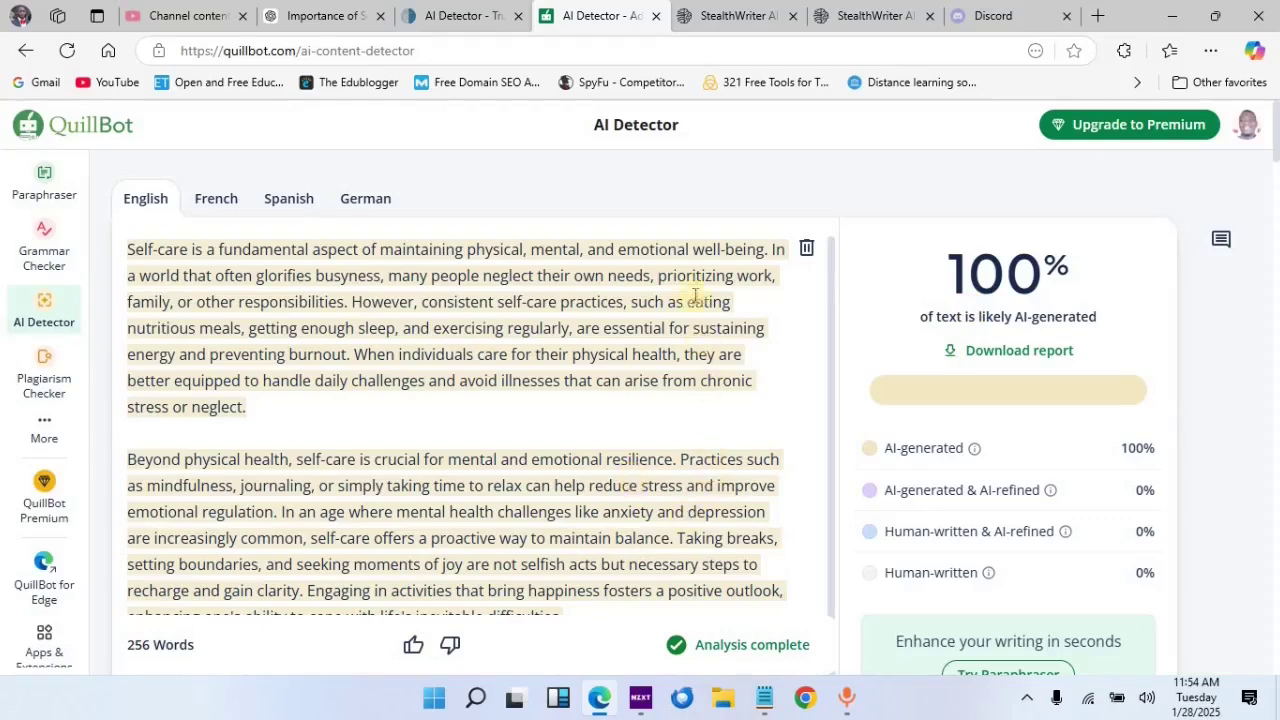
left_click(716, 14)
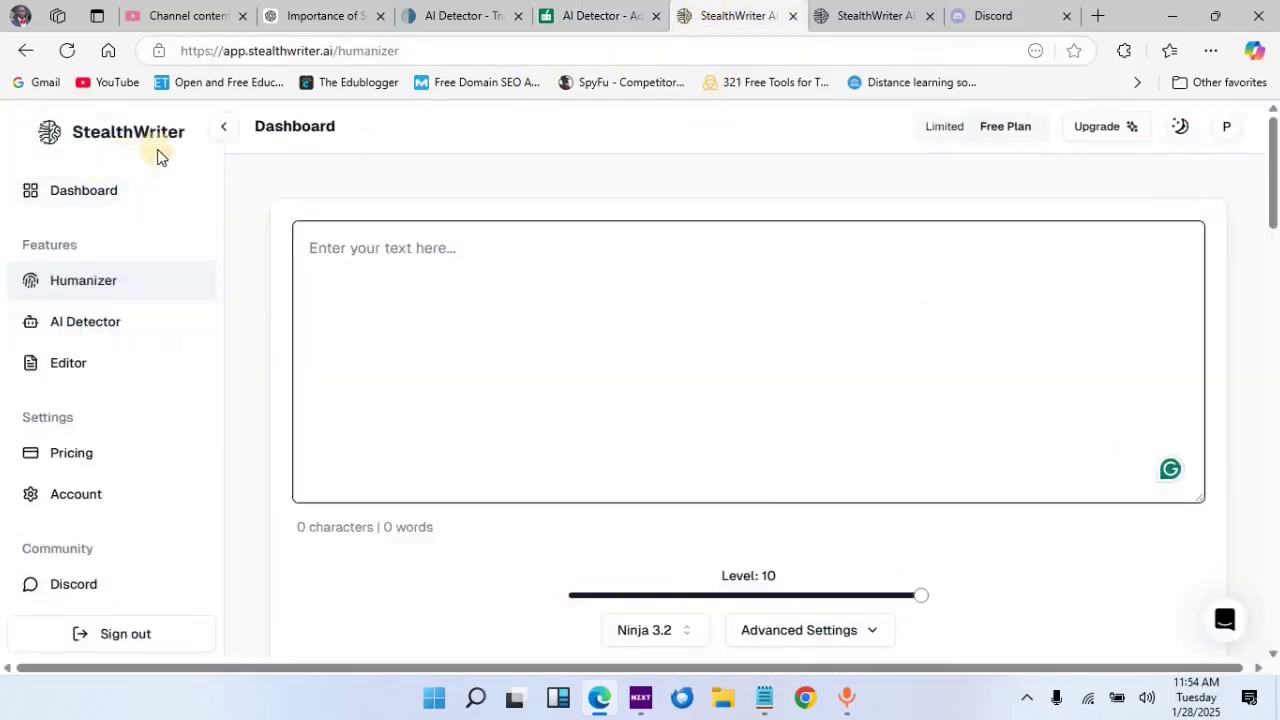
Step: Paste the 1,831-character, 256-word essay into StealthWriter's 'Enter your text here' humanizer box
left_click(479, 332)
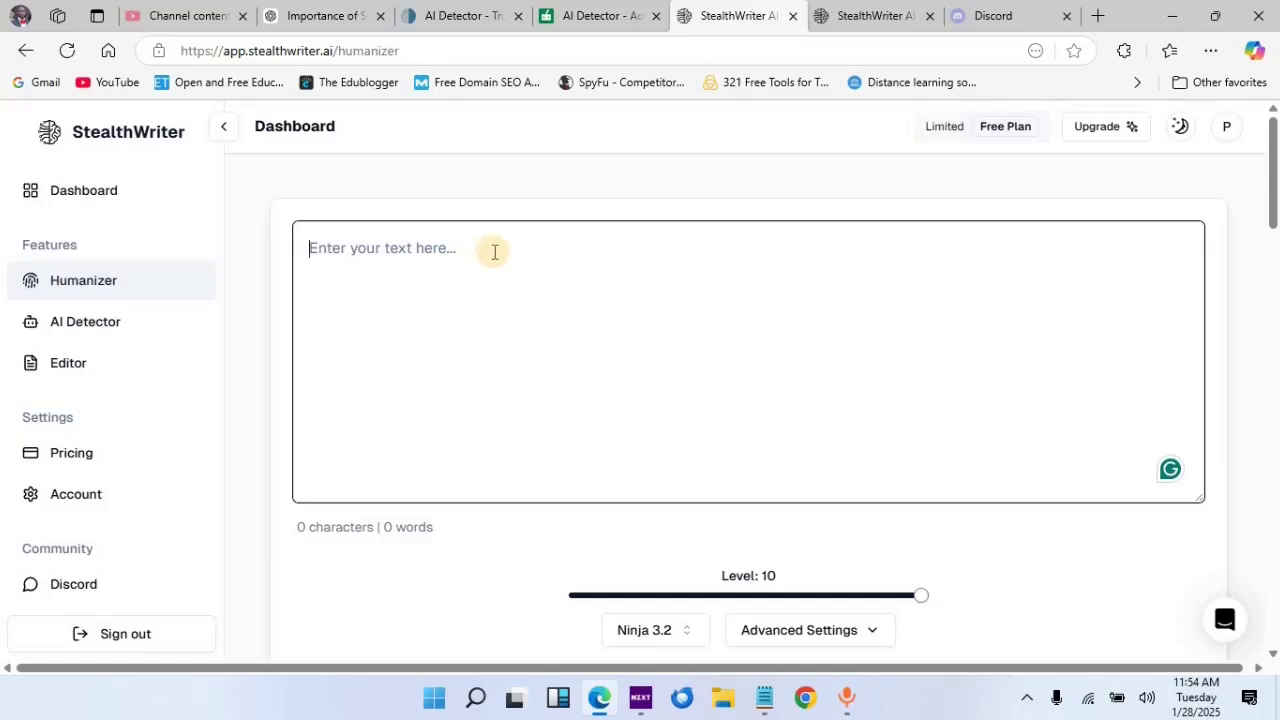
key("ctrl+v")
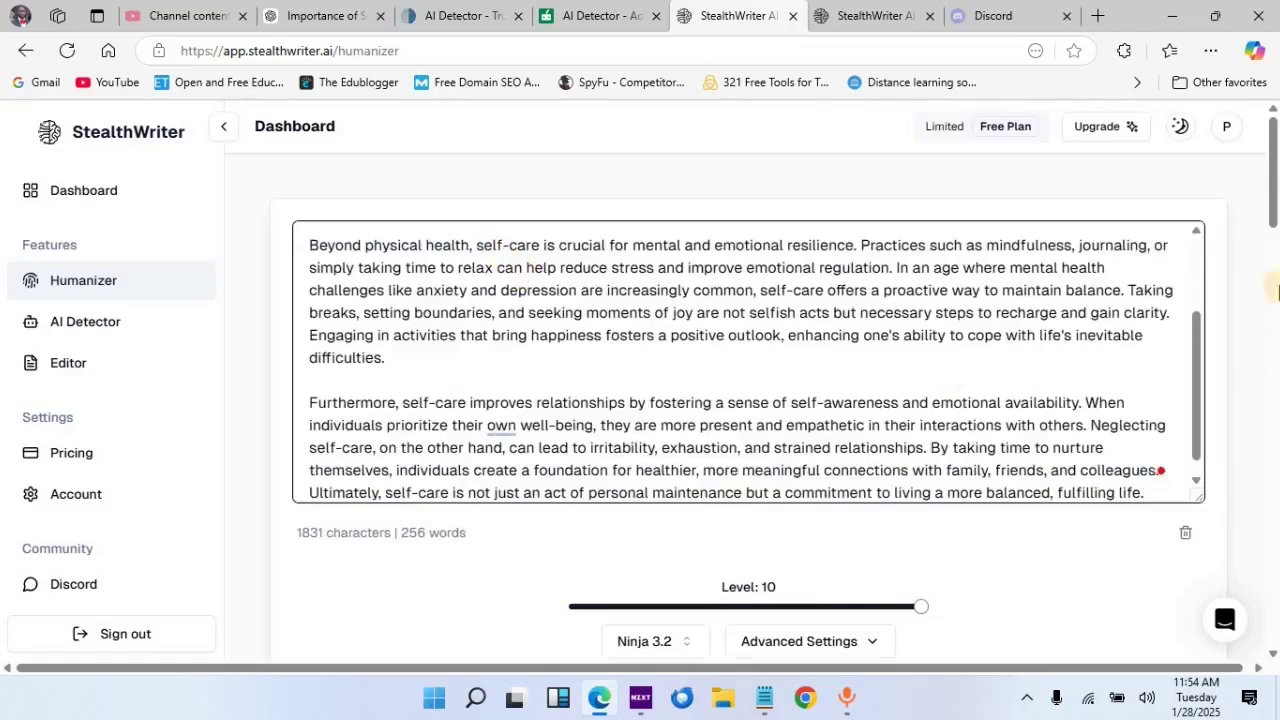
left_click_drag(1268, 192, 1275, 240)
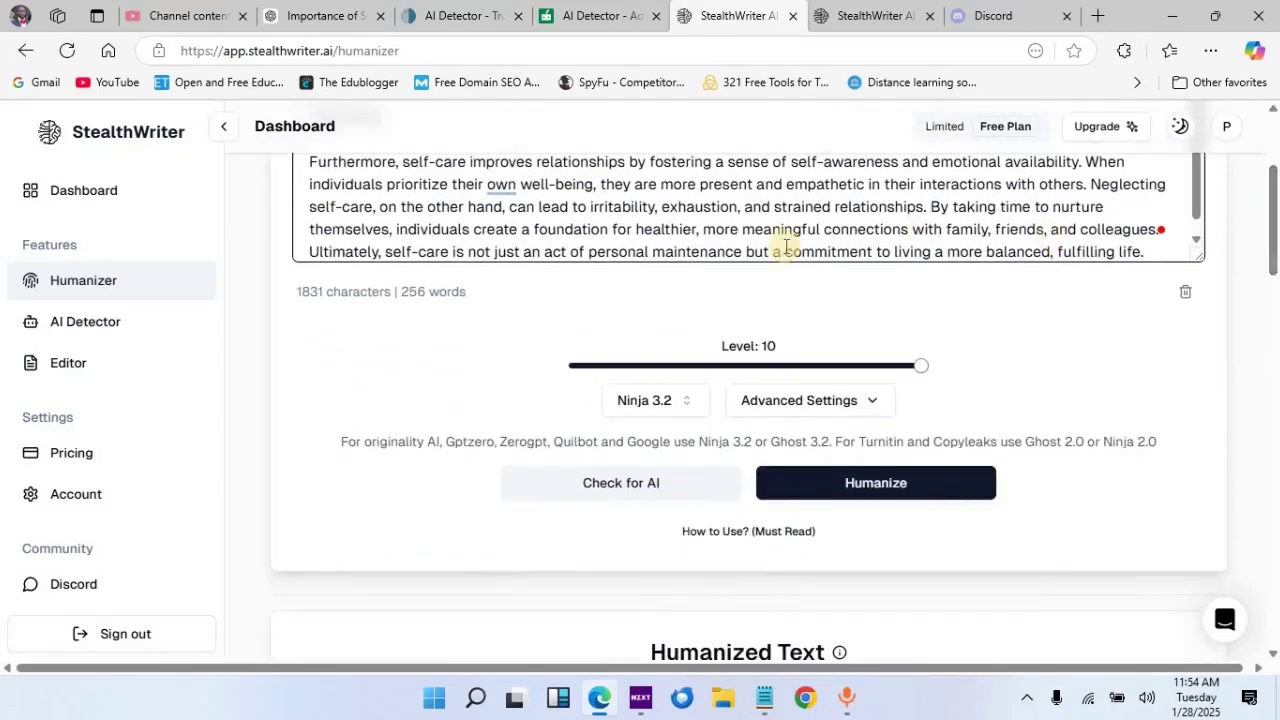
Step: Keep the Ninja 3.2 model at level 10 and start humanizing the essay
left_click(687, 402)
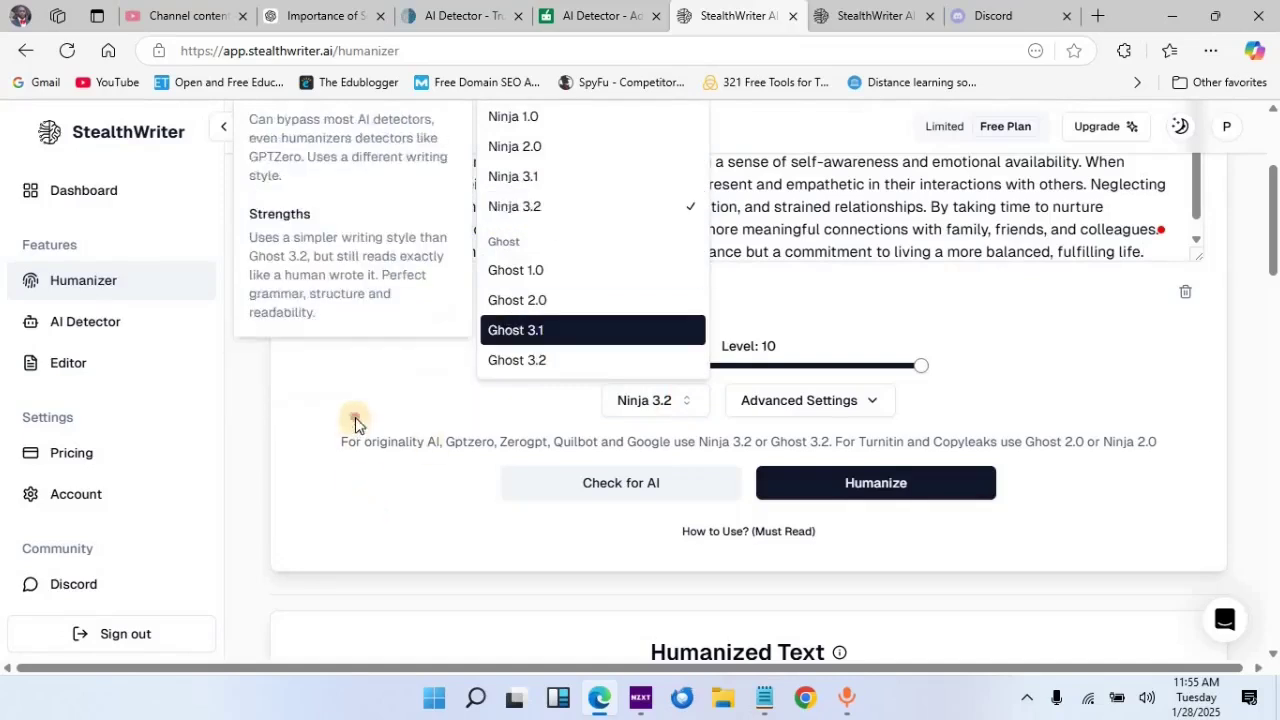
left_click(471, 397)
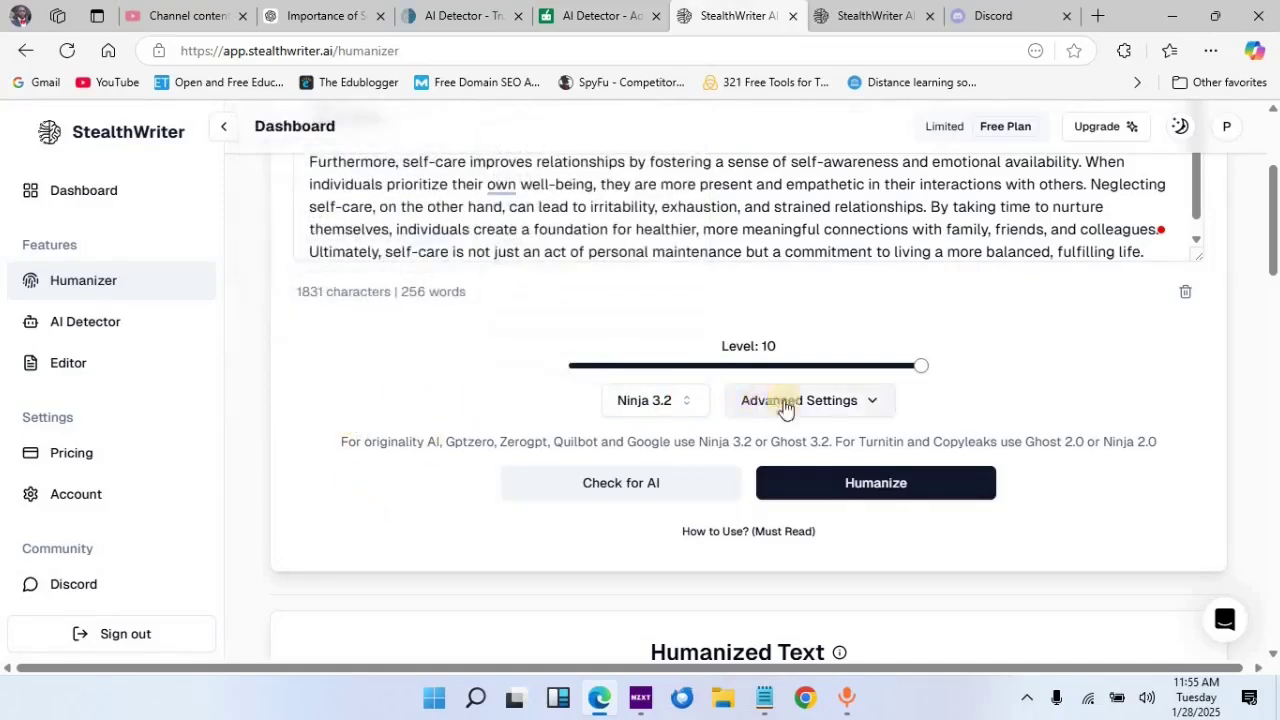
left_click(862, 402)
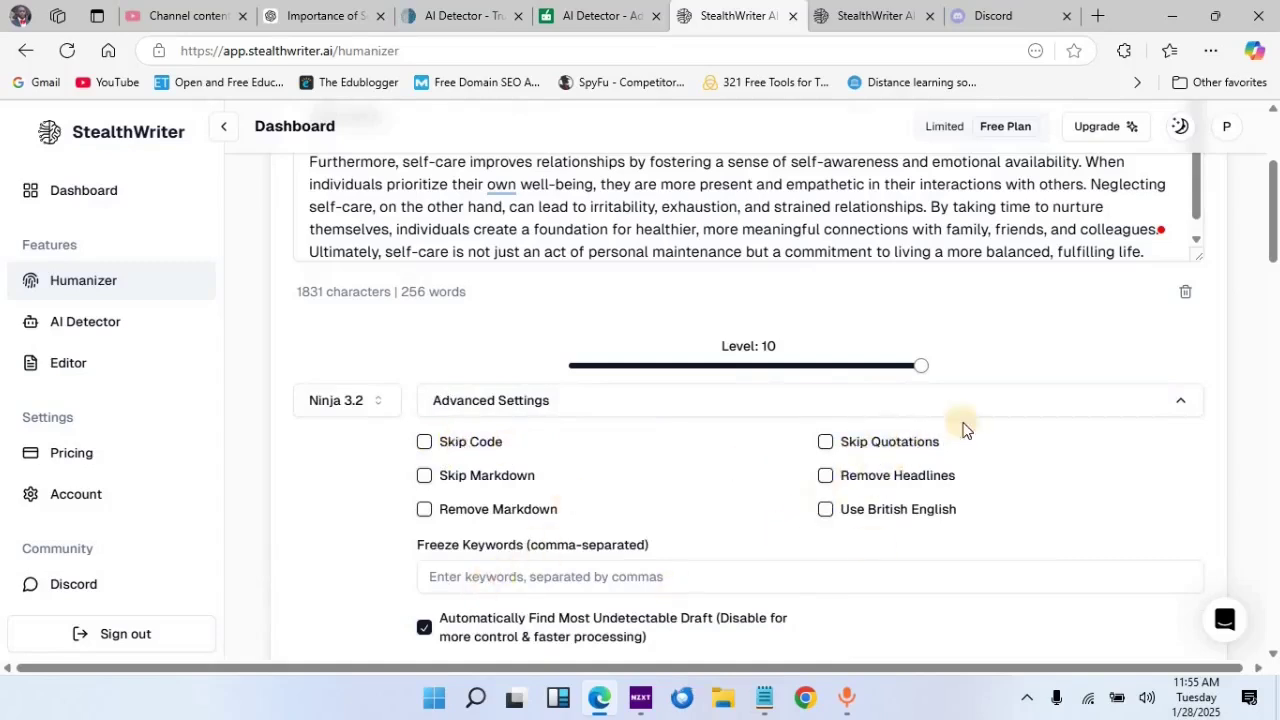
left_click(1024, 412)
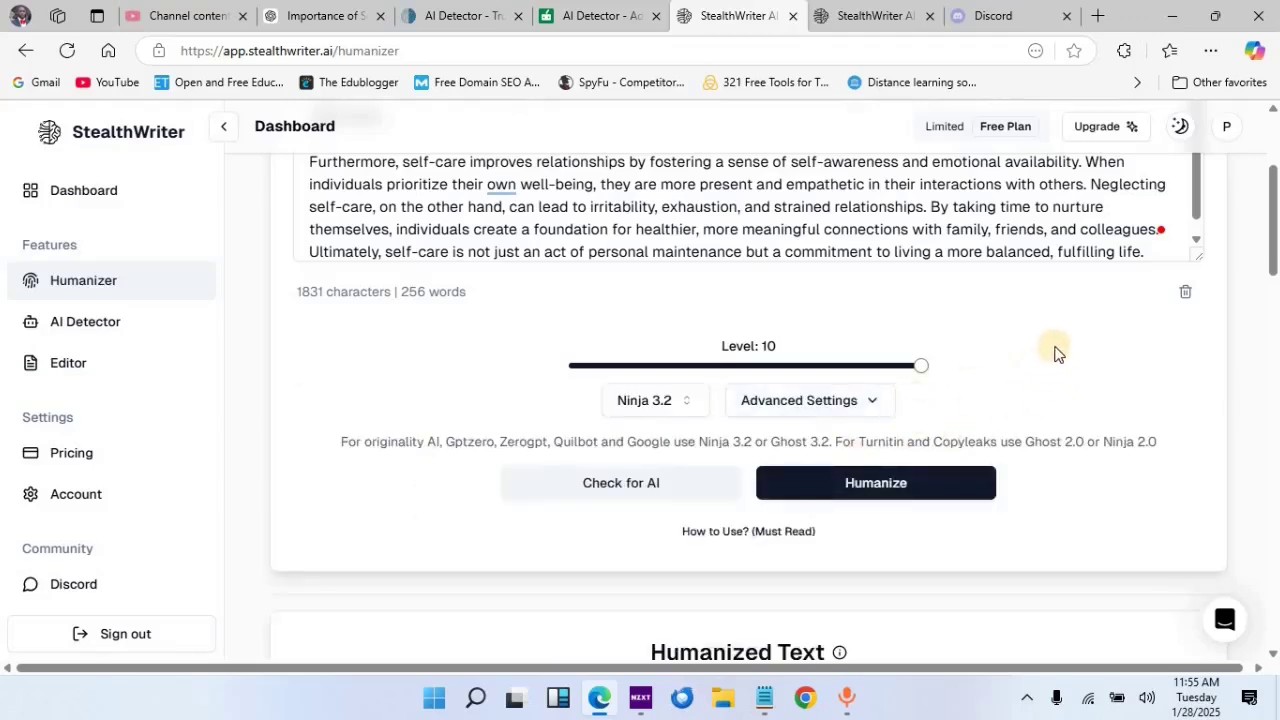
left_click(948, 487)
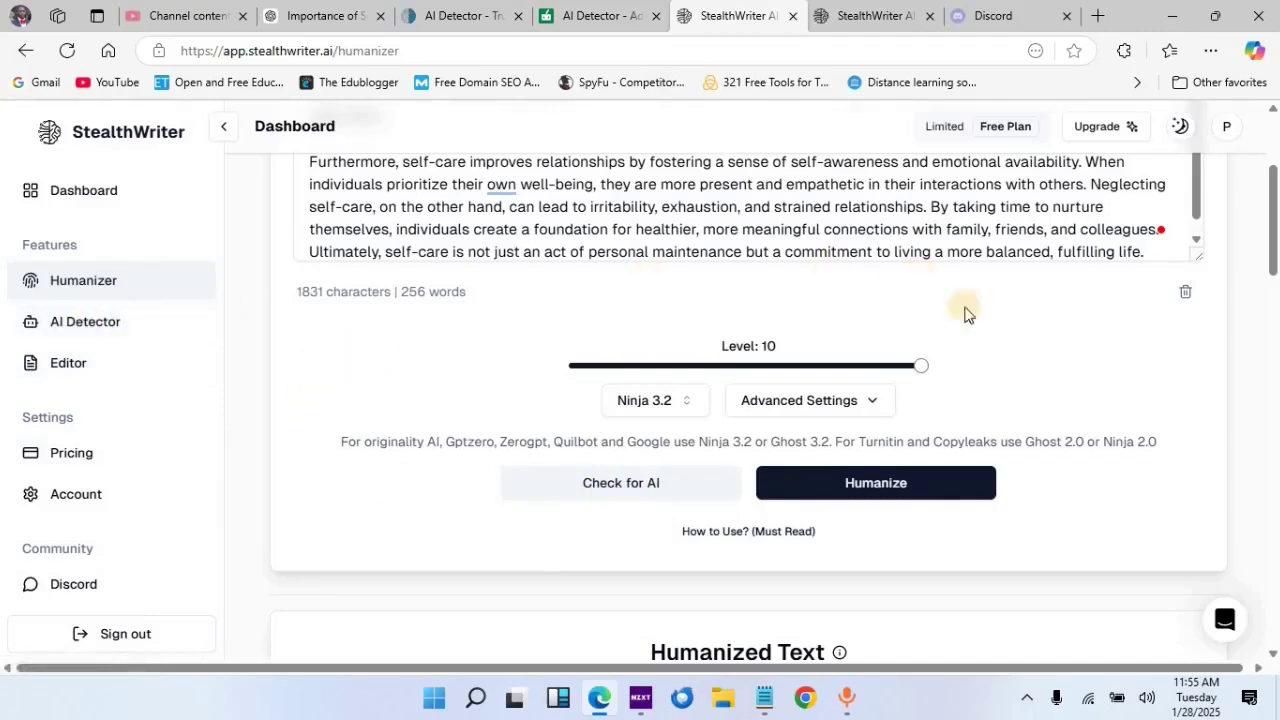
Step: Run the humanizer and scroll to the 294-word Humanized Text output
left_click(940, 490)
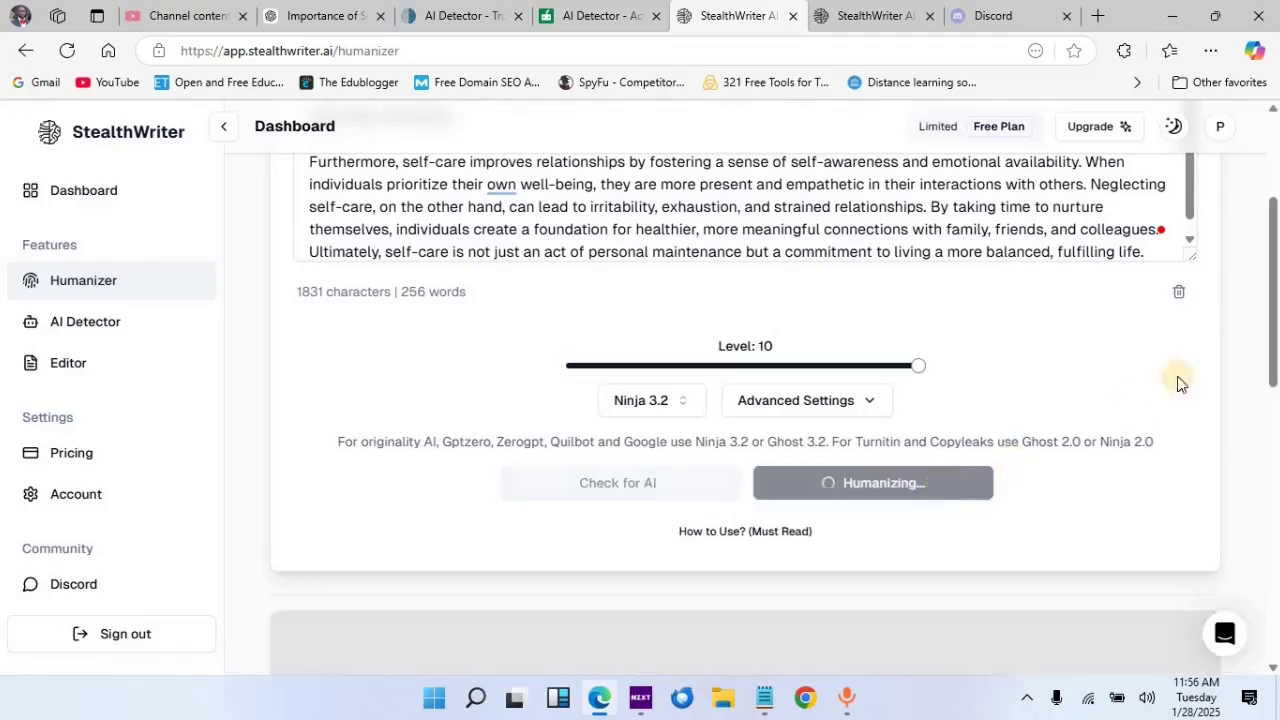
left_click_drag(1272, 300, 1270, 380)
scroll(1270, 380, "down", 3)
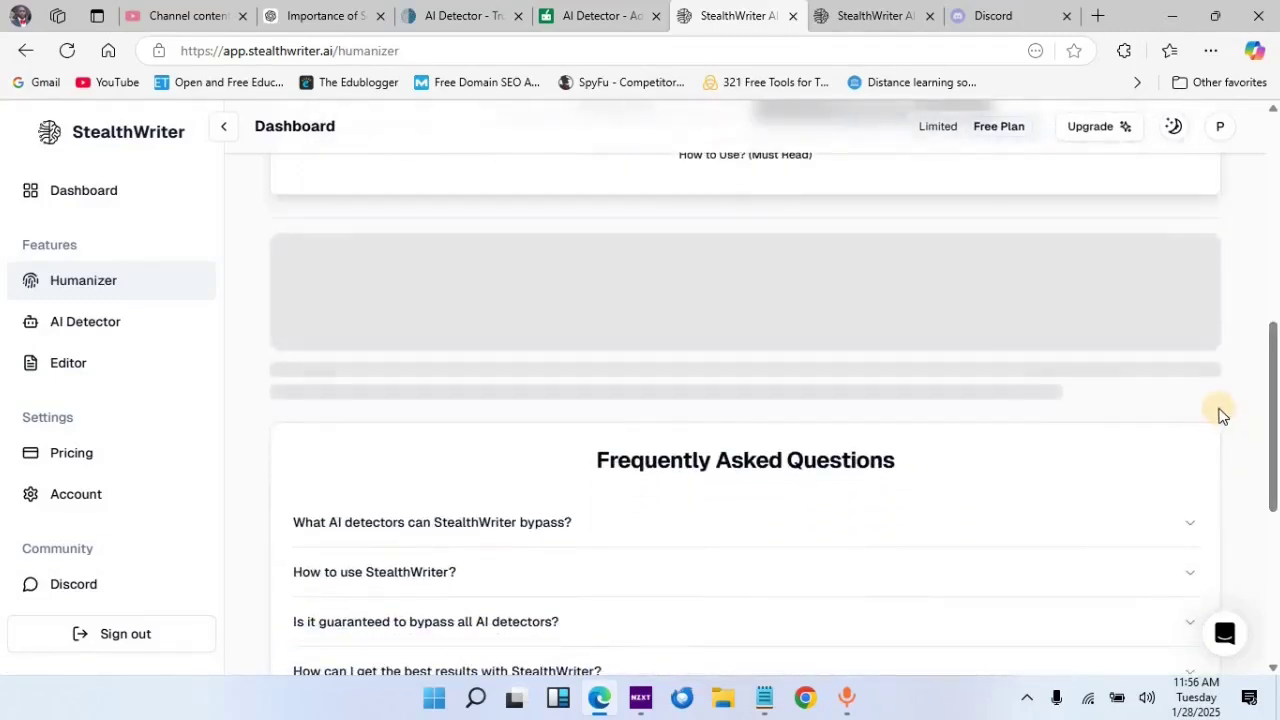
left_click_drag(1270, 325, 1268, 424)
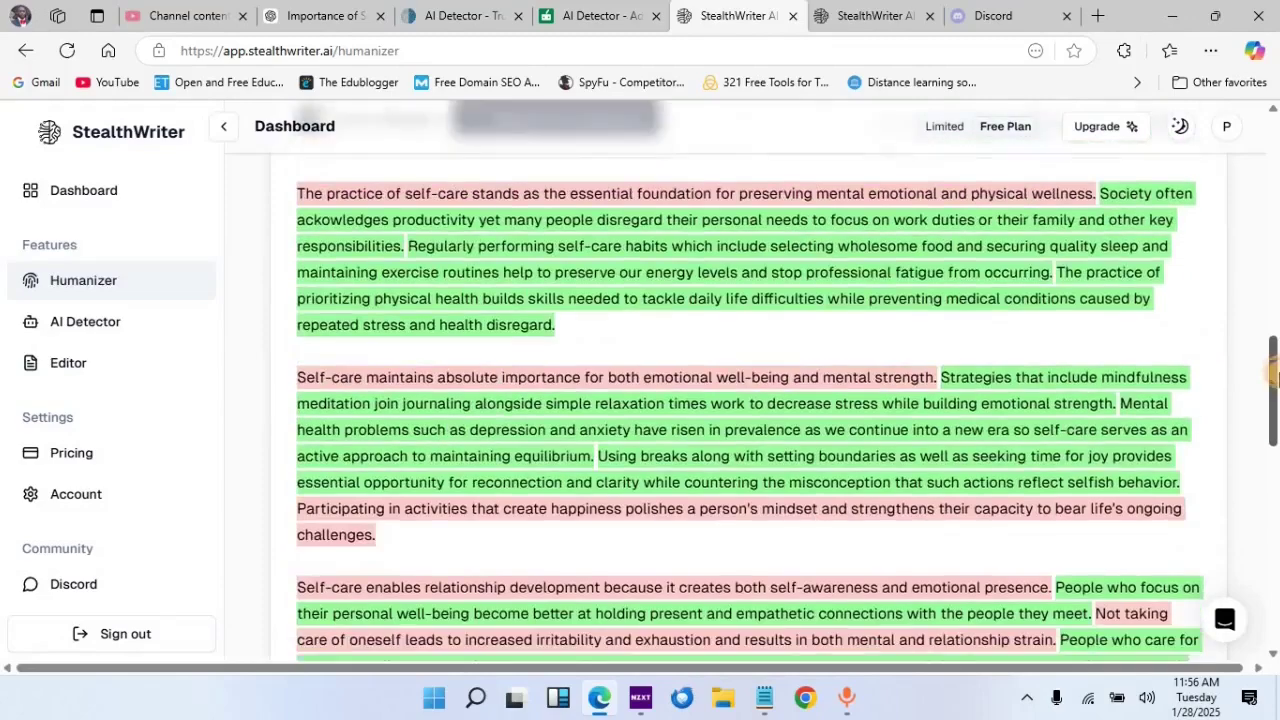
Step: Copy all paragraphs of the humanized essay to the clipboard
left_click_drag(290, 183, 500, 364)
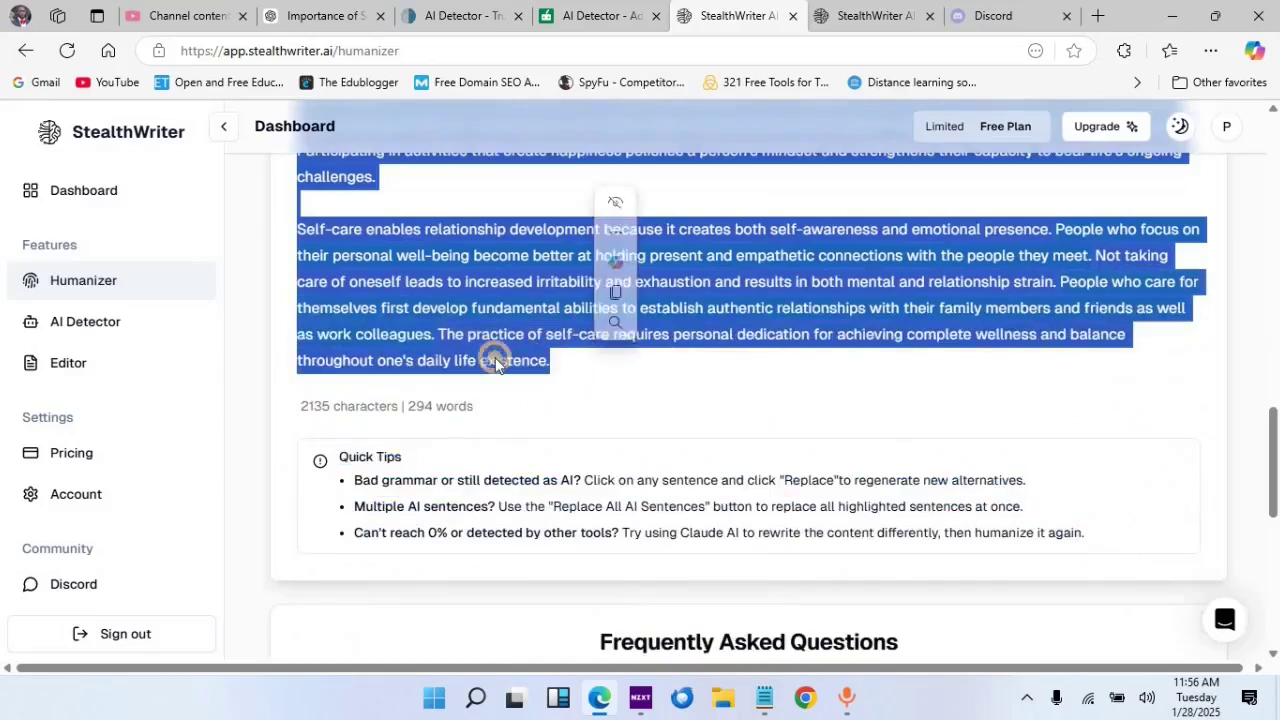
right_click(492, 358)
left_click(530, 286)
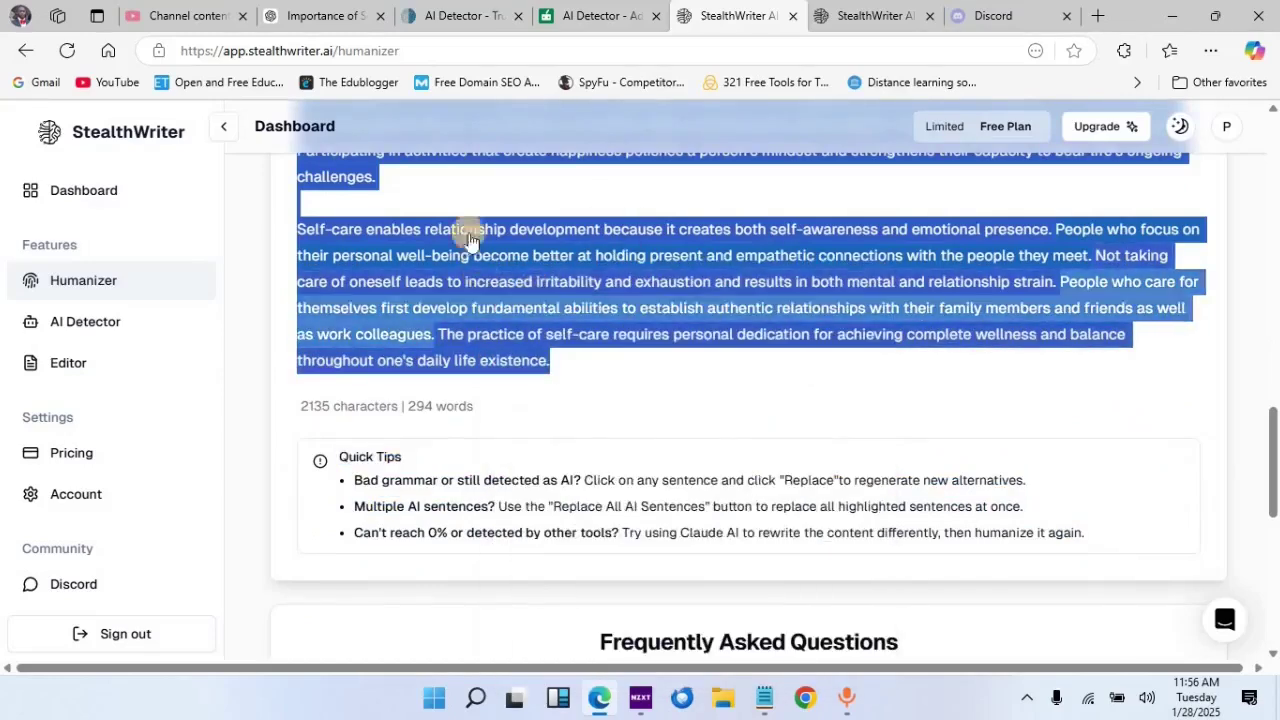
left_click(436, 16)
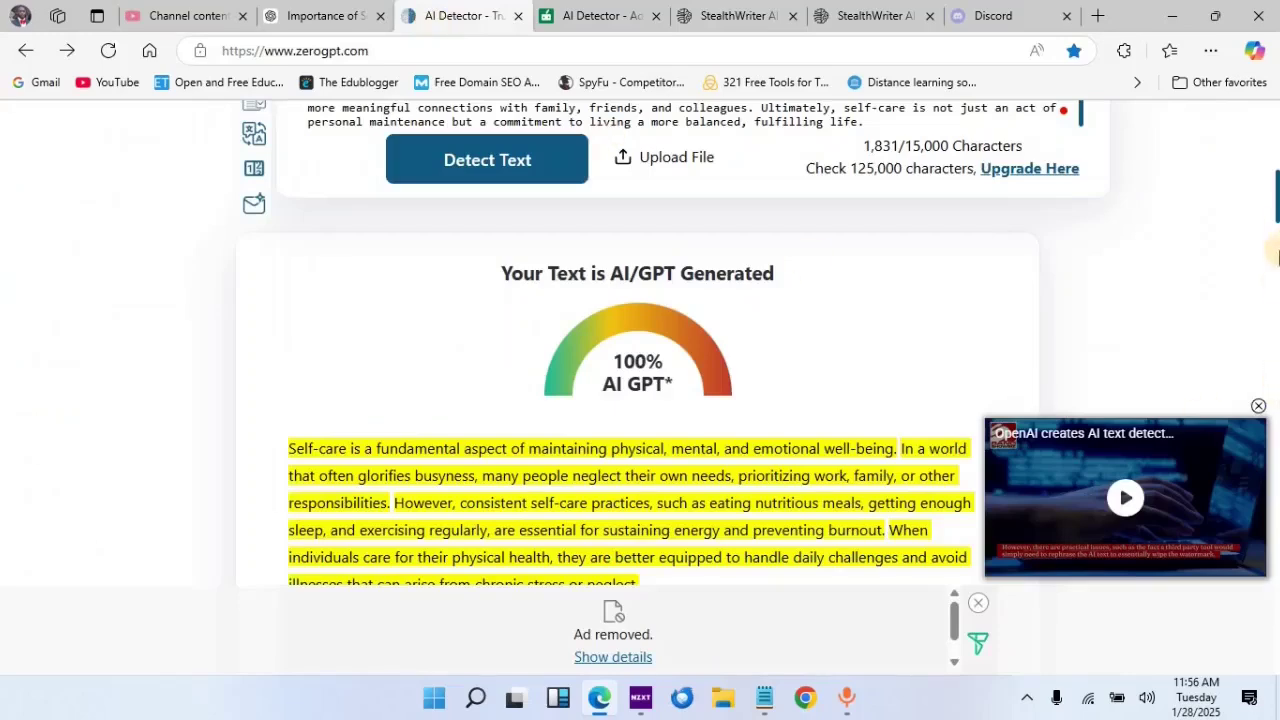
Step: Replace ZeroGPT's text with the humanized essay and detect it, getting 0% AI GPT
left_click(1274, 168)
scroll(717, 334, "down", 1)
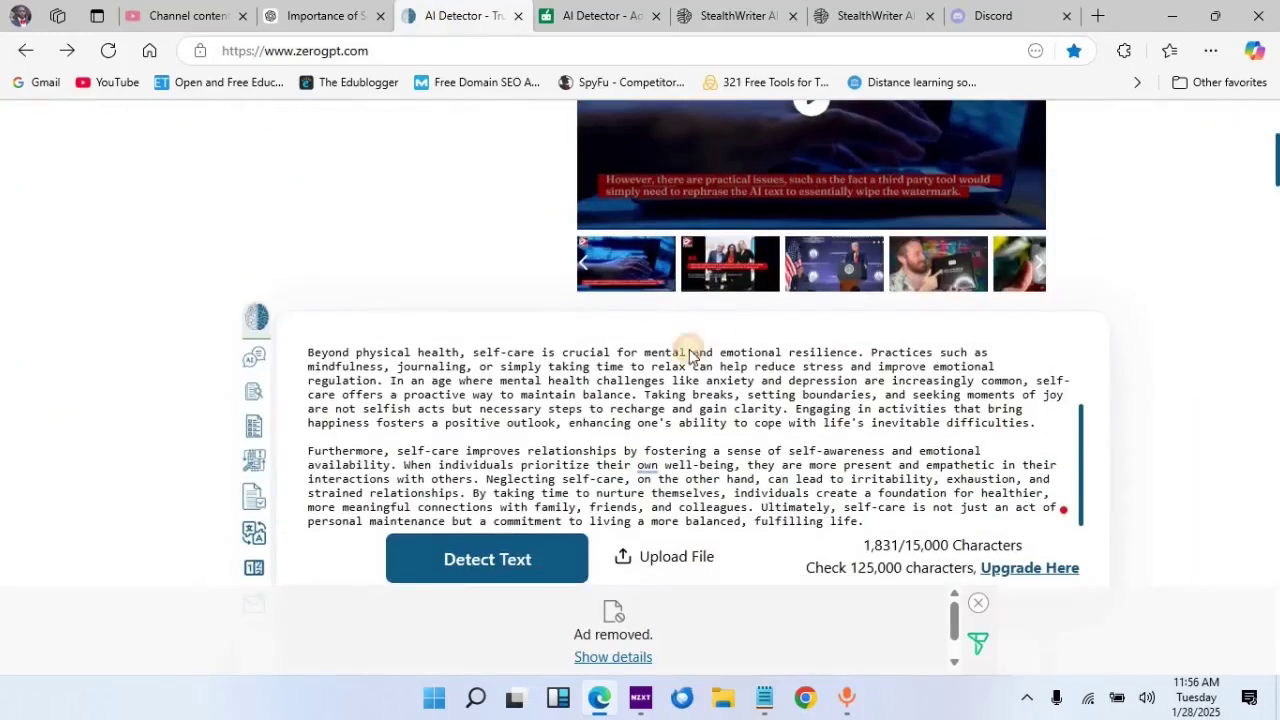
key("ctrl+a")
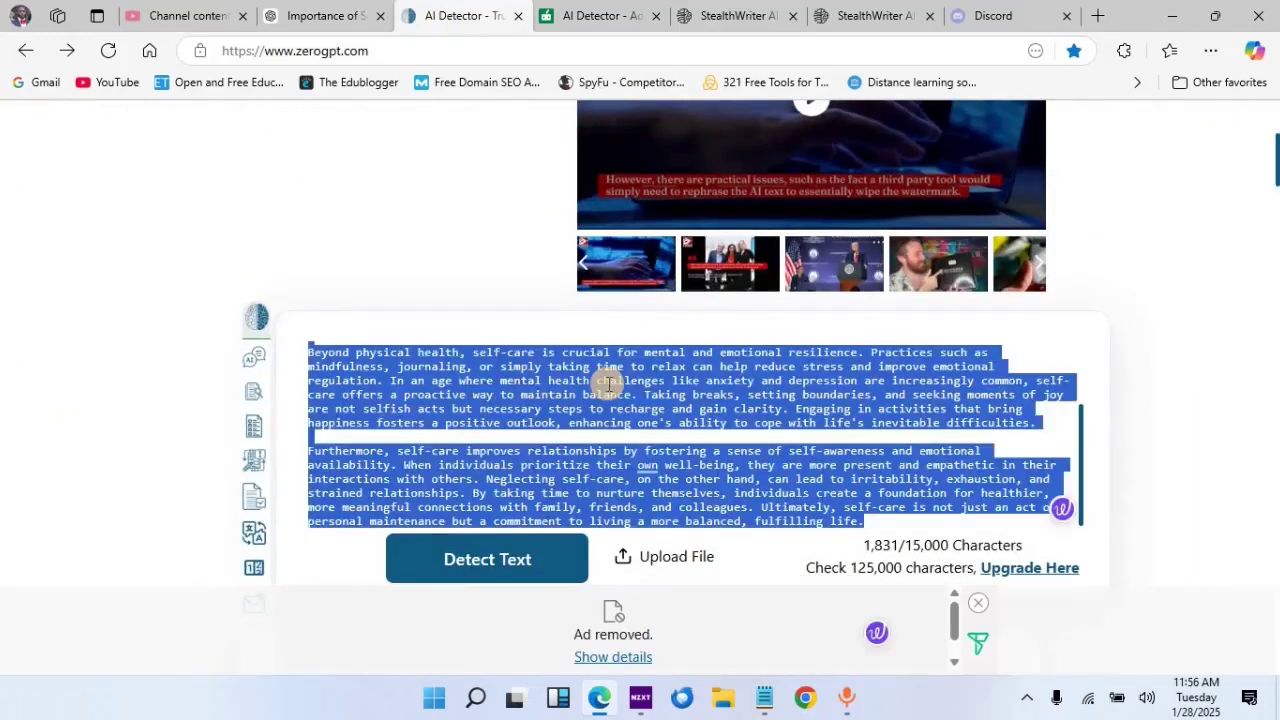
key("ctrl+v")
left_click(506, 580)
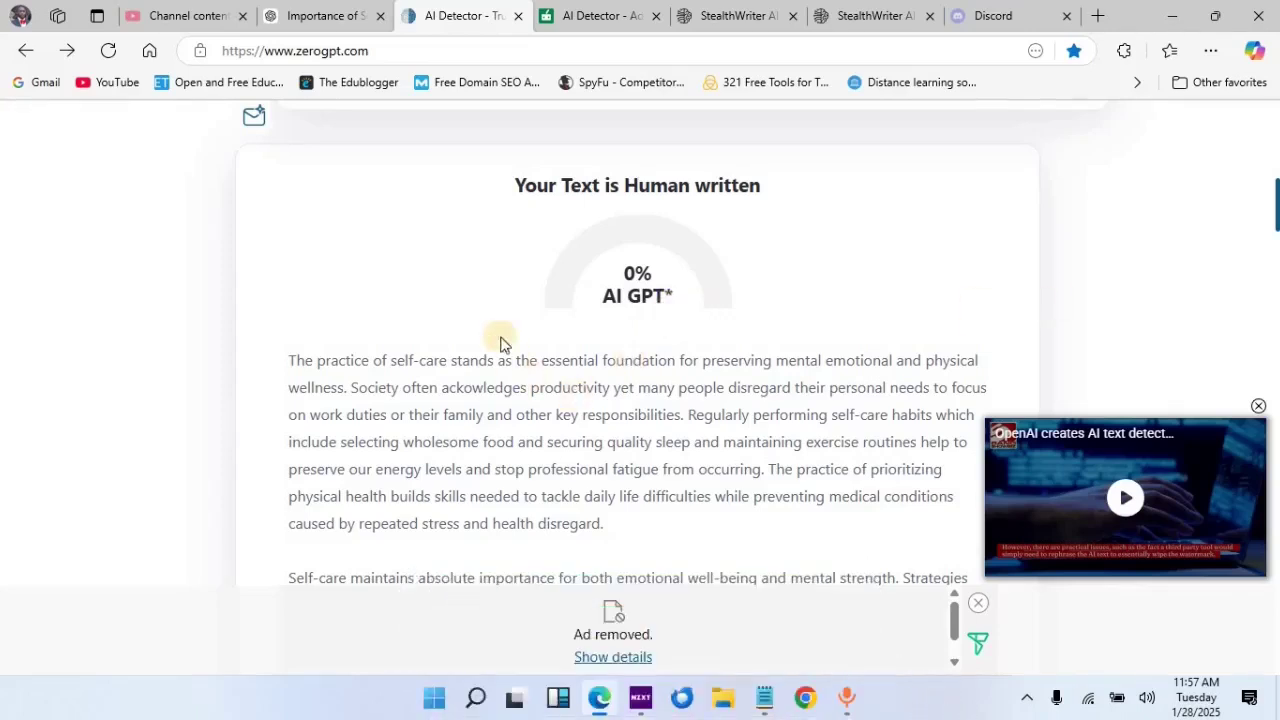
left_click(575, 20)
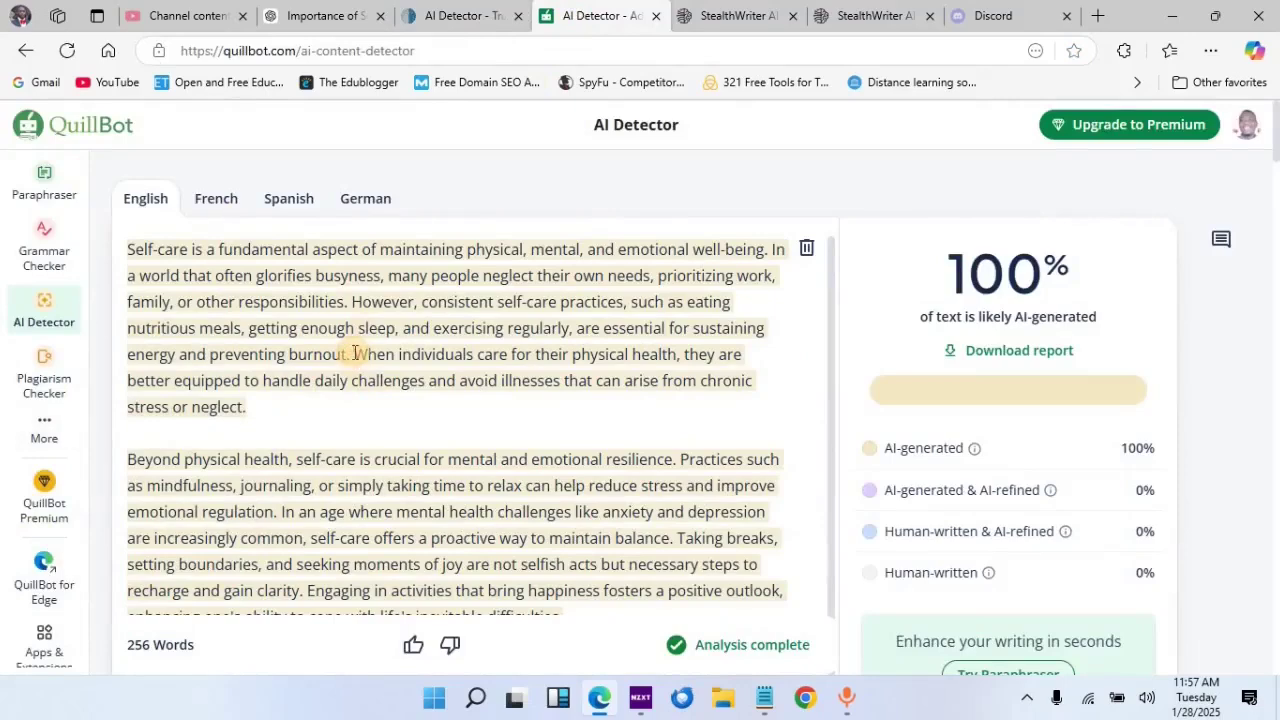
Step: Replace QuillBot's input with the 294-word humanized essay and detect: 0% AI, 100% human
key("ctrl+a")
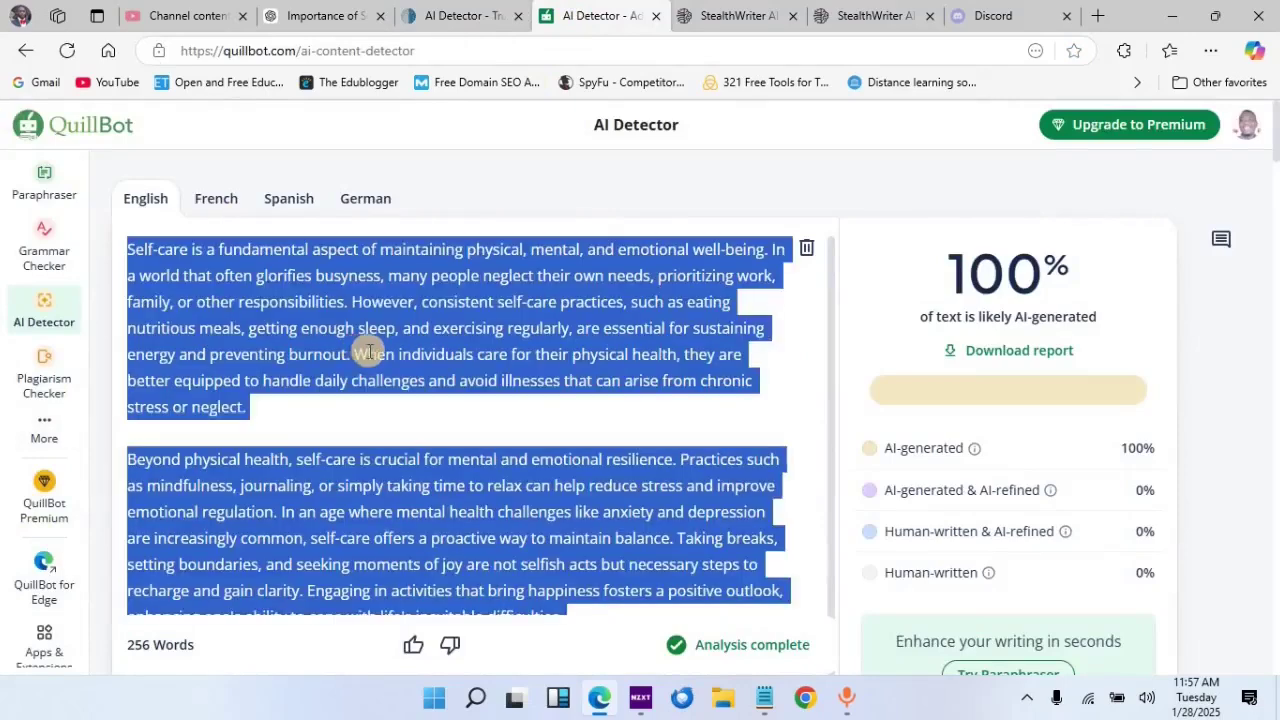
key("BackSpace")
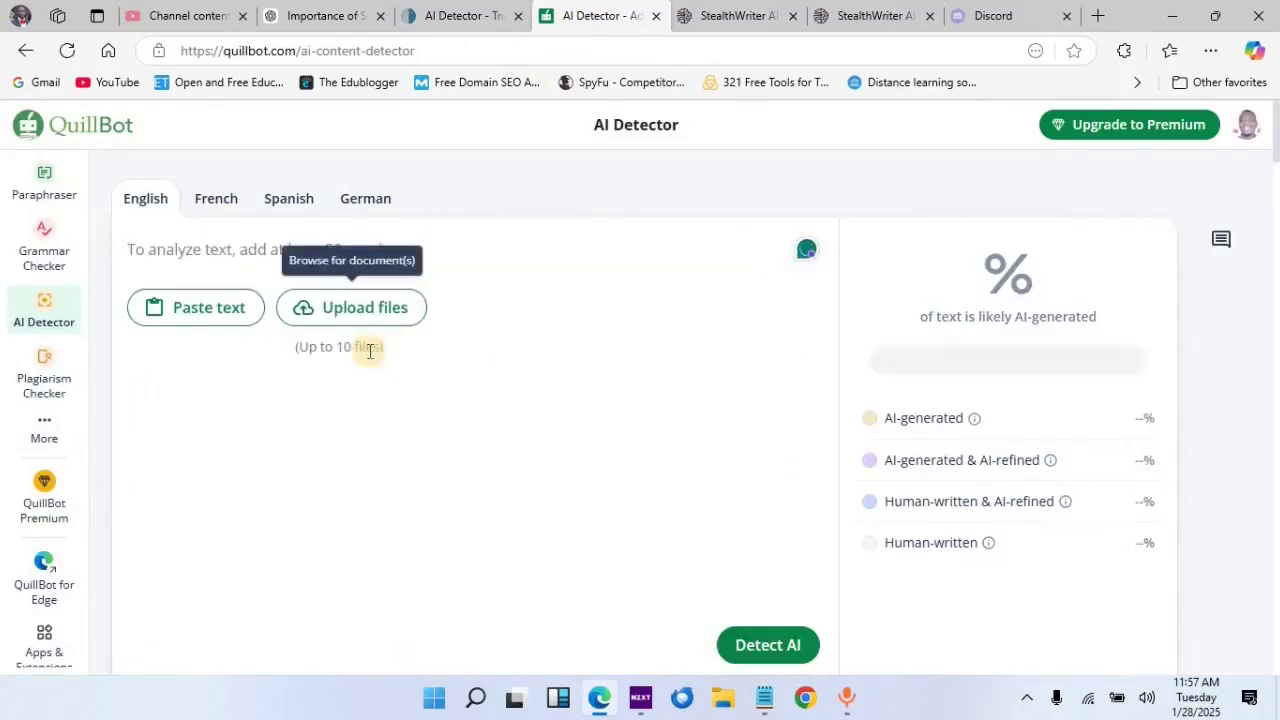
key("ctrl+v")
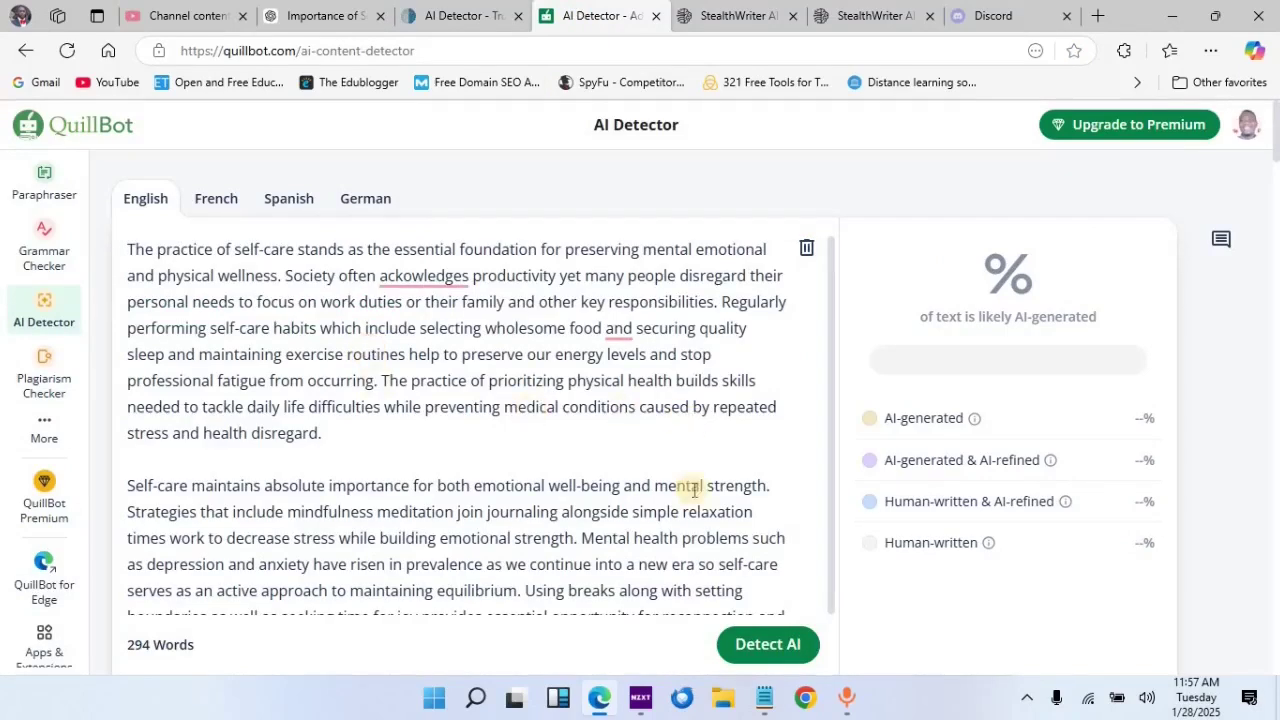
left_click(766, 645)
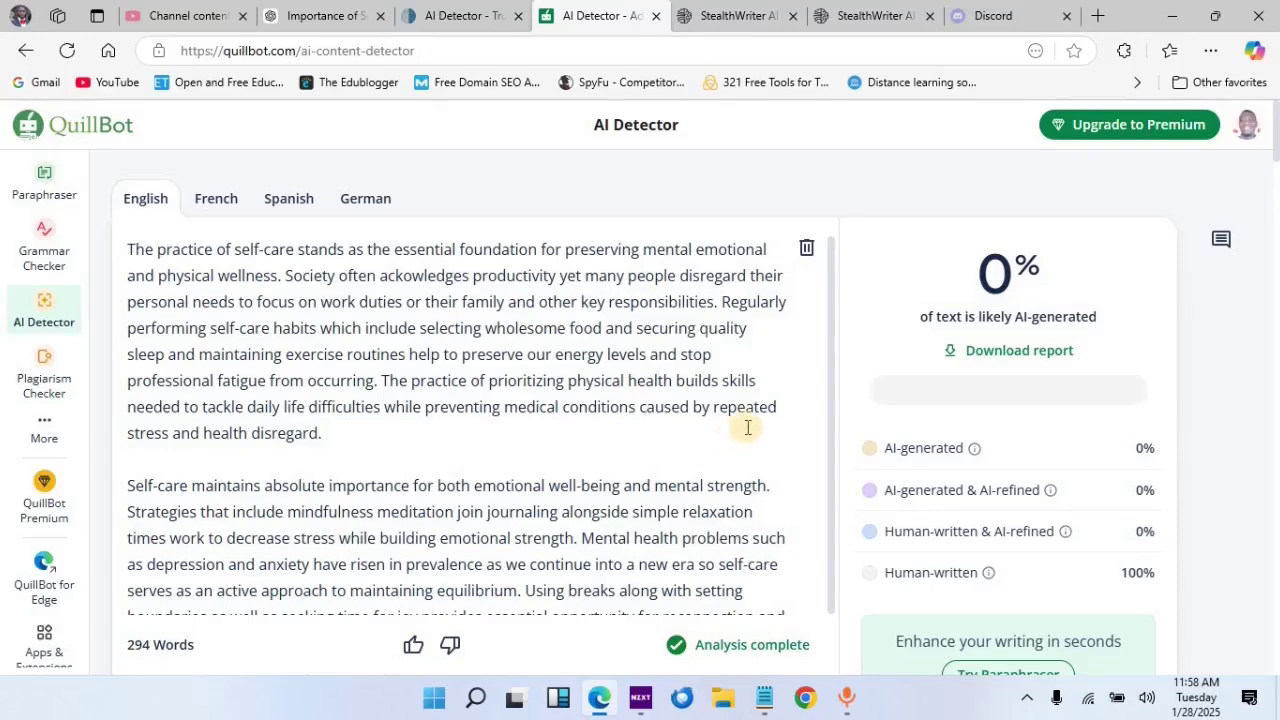
key("ctrl+Tab")
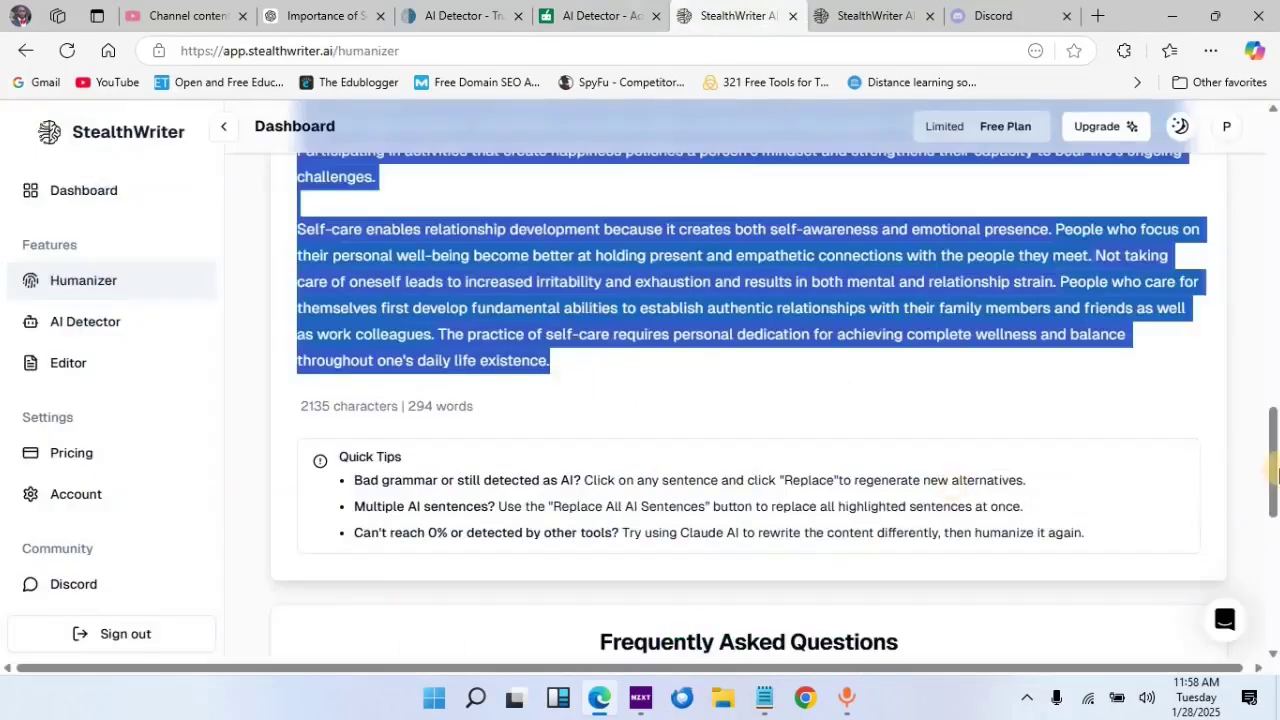
Step: Scroll back to the Humanized Text panel, then view the Pricing Plans tab listing Free, Basic, Standard and Premium
left_click_drag(1275, 470, 1275, 325)
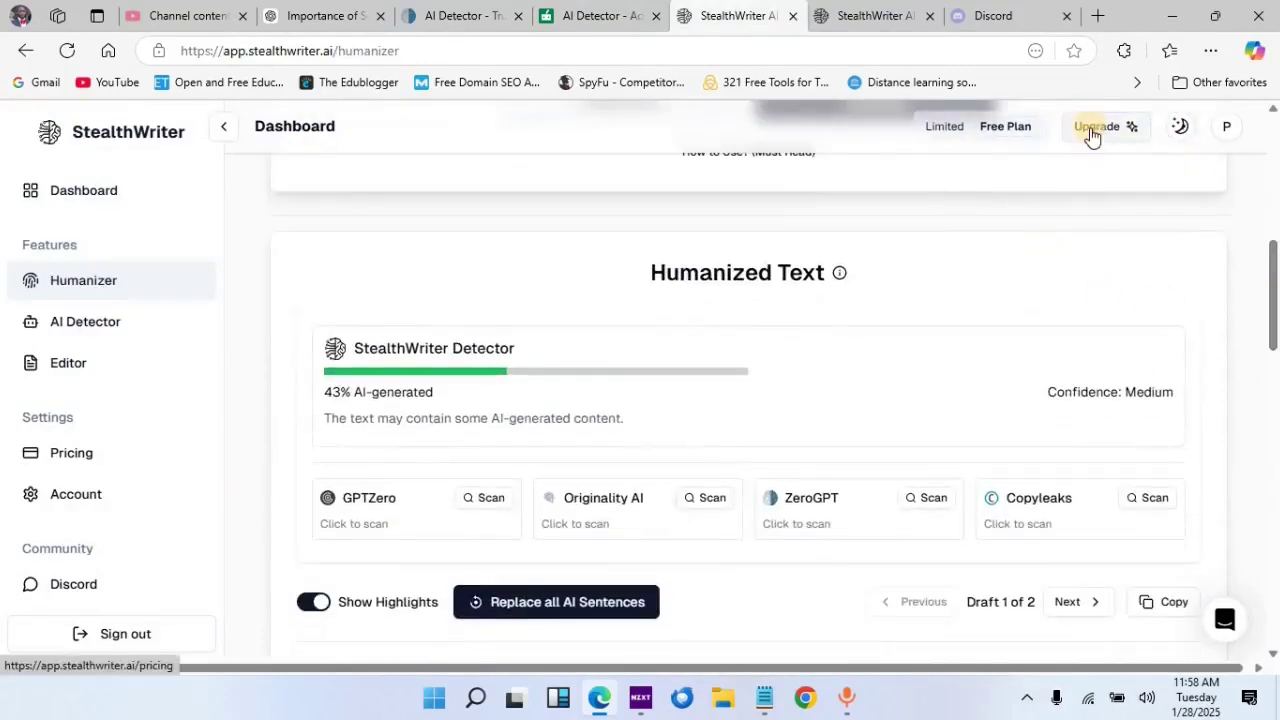
left_click(852, 15)
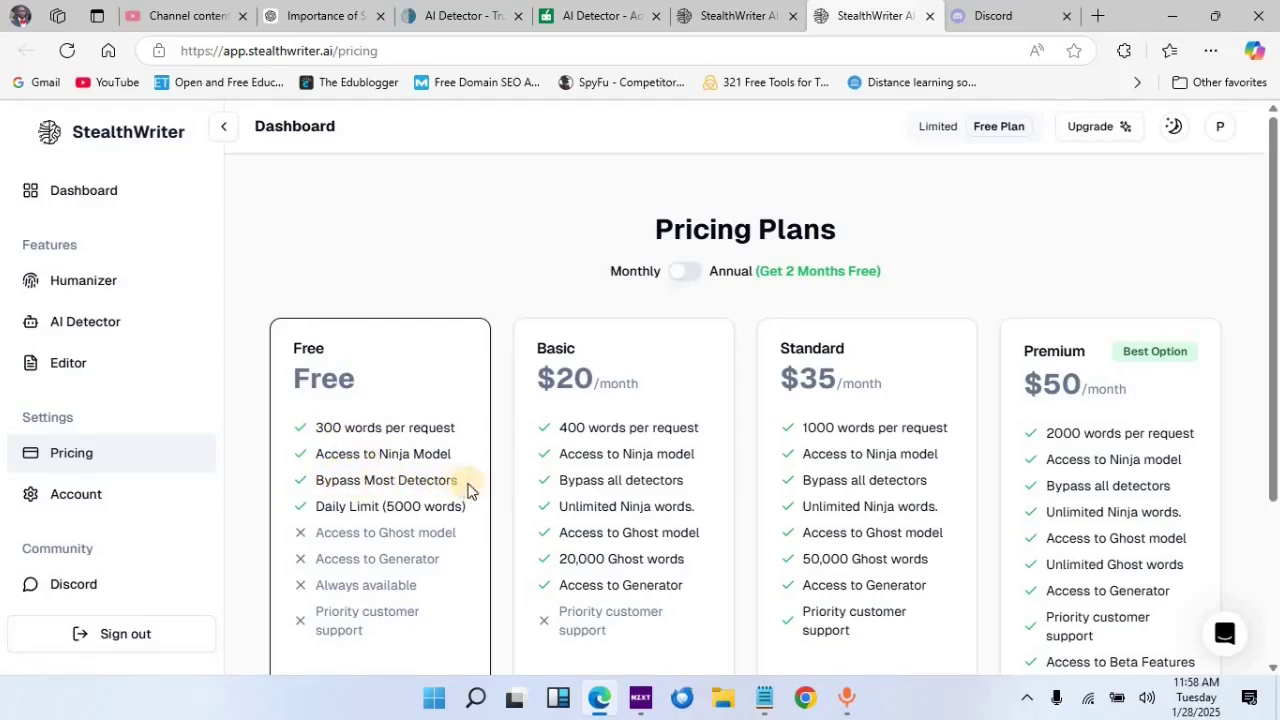
Step: Switch between the humanized-text results and Pricing Plans tabs, then minimize the browser to the desktop
left_click(738, 16)
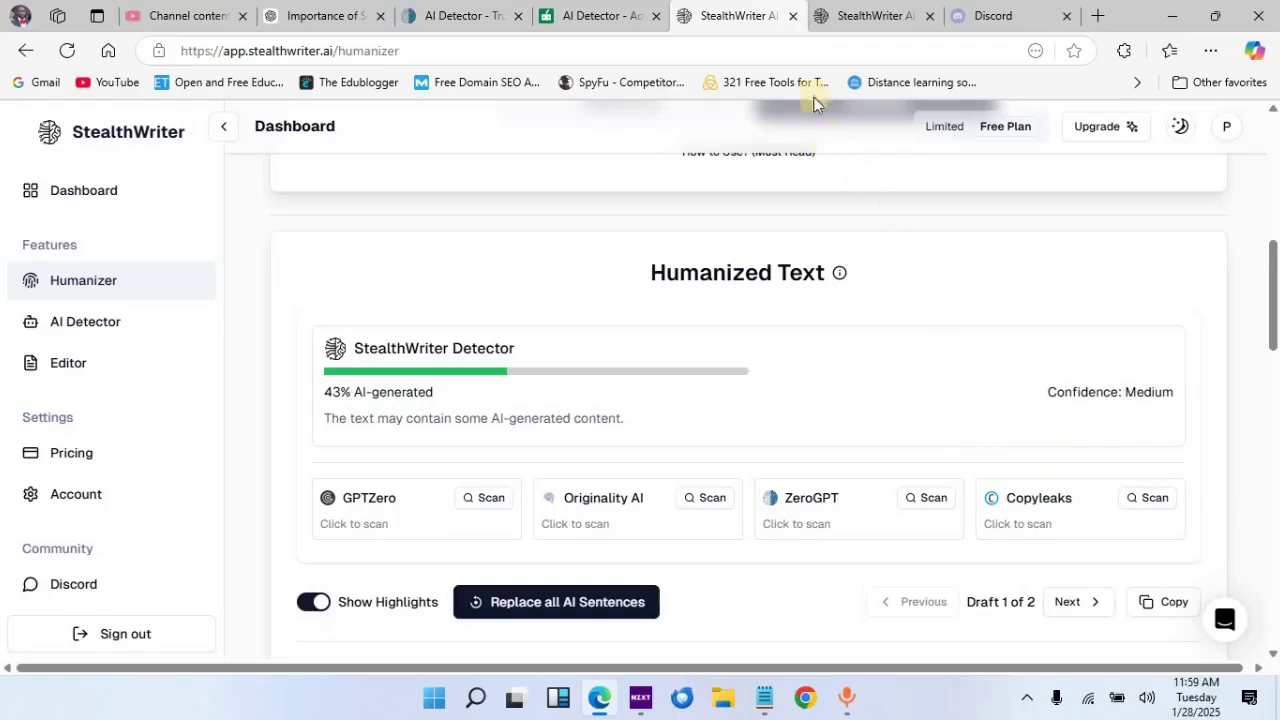
left_click(858, 16)
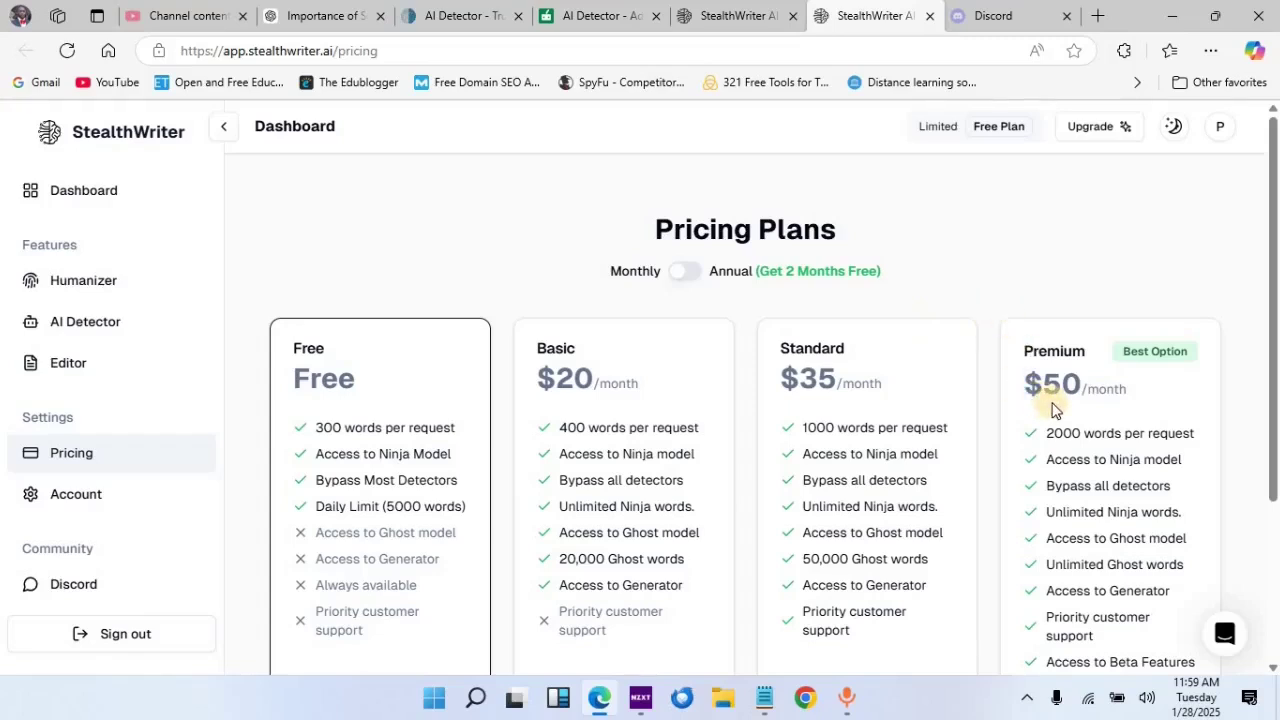
left_click(1175, 27)
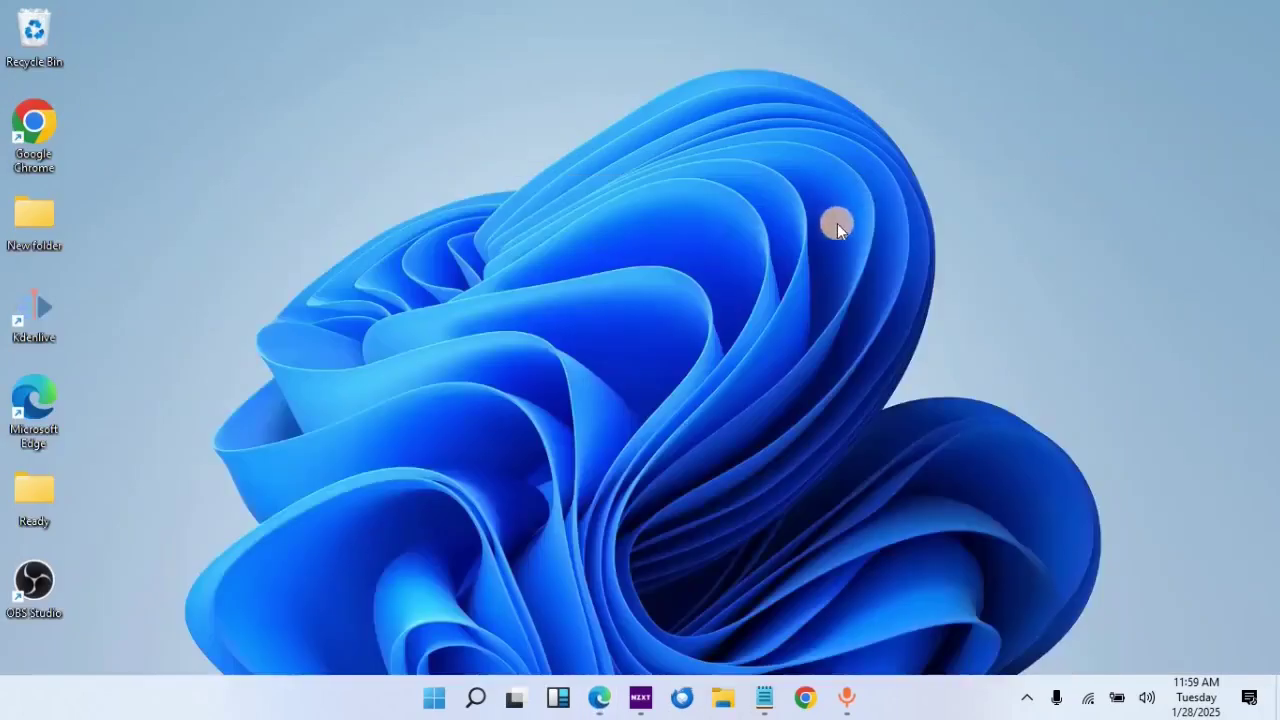